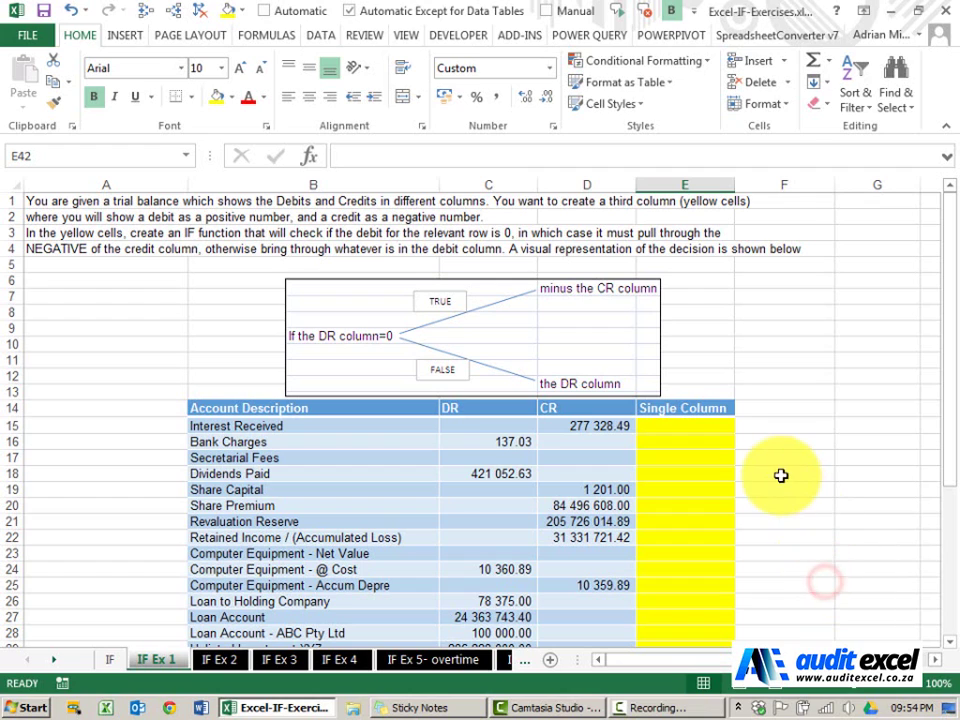
Check the Interest Received DR and CR amounts, then return to cell E15
{"action": "left_click", "coordinate": [686, 424]}
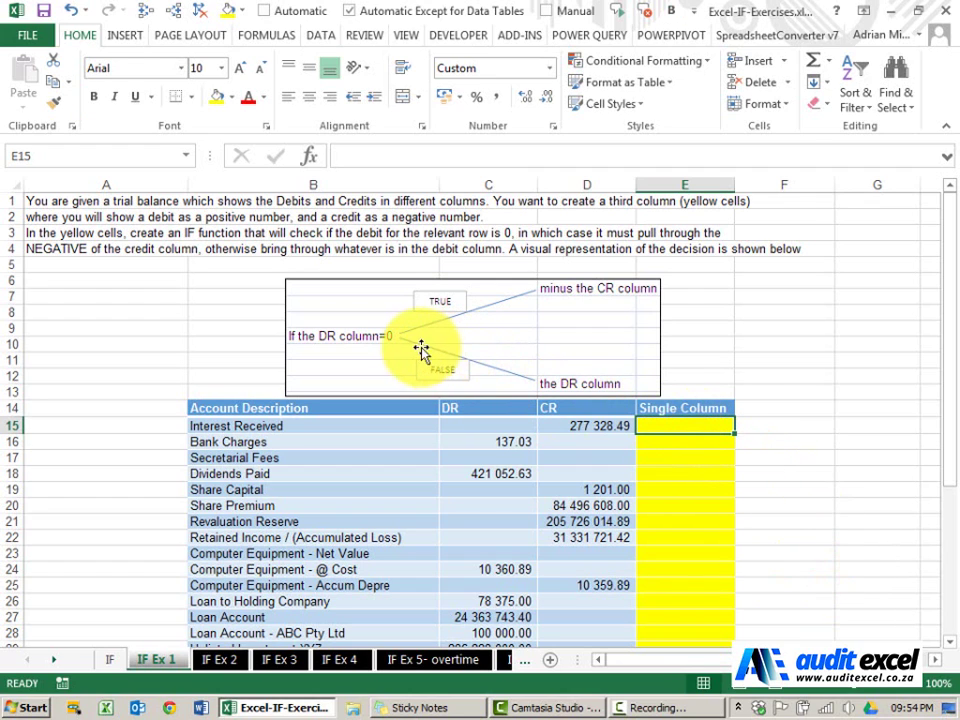
{"action": "left_click", "coordinate": [504, 427]}
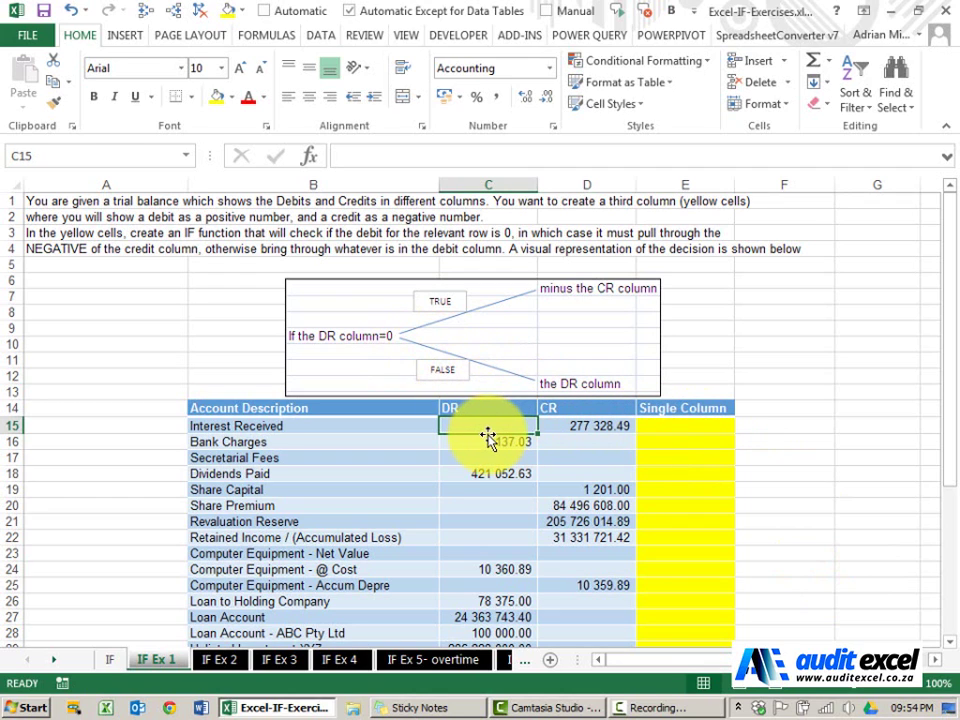
{"action": "left_click", "coordinate": [594, 424]}
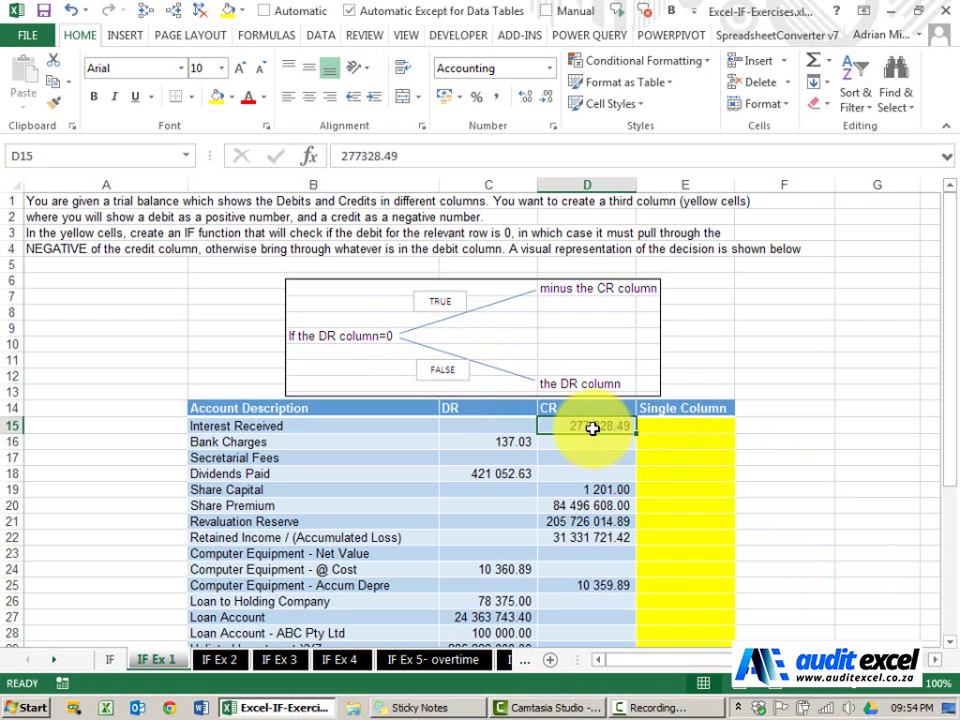
{"action": "left_click", "coordinate": [677, 426]}
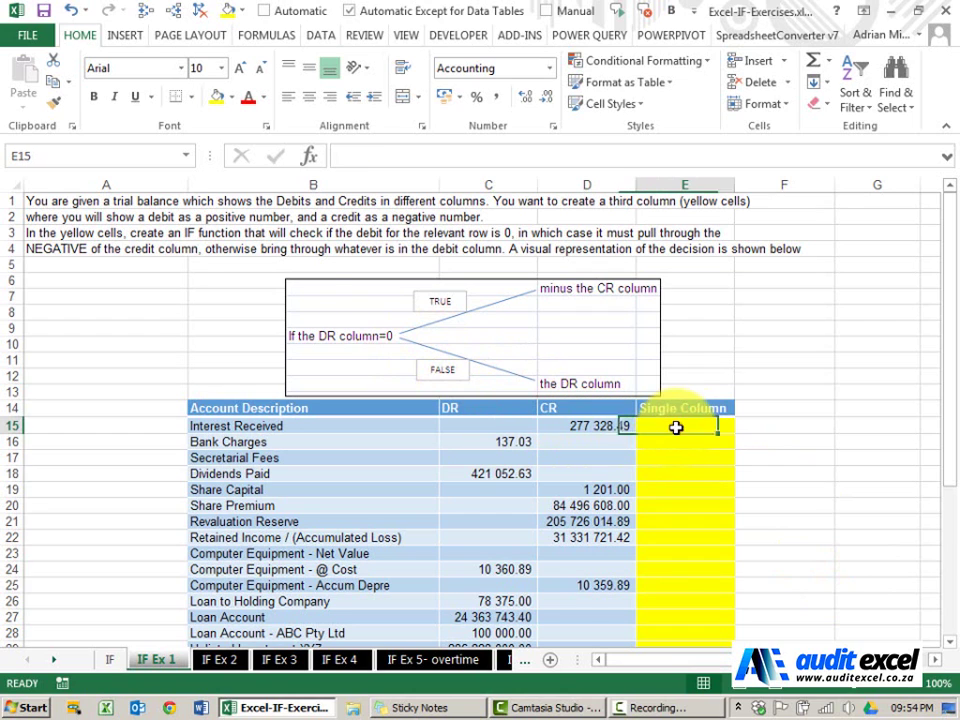
Start an IF function in E15 from the Insert Function list
{"action": "left_click", "coordinate": [310, 160]}
{"action": "left_click", "coordinate": [395, 494]}
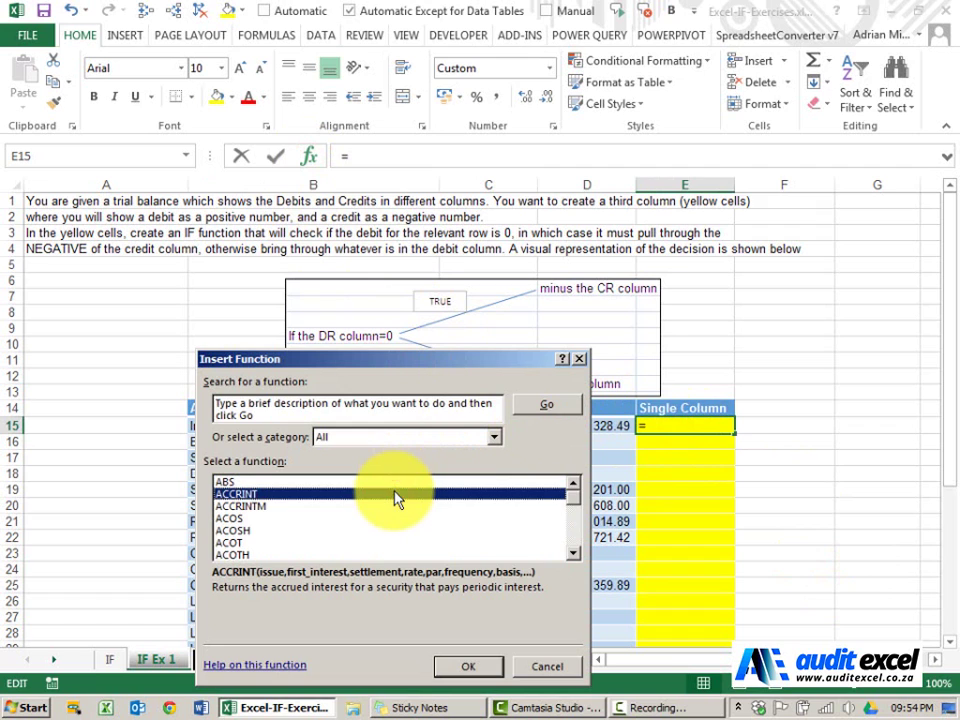
{"action": "key", "text": "o"}
{"action": "key", "text": "i"}
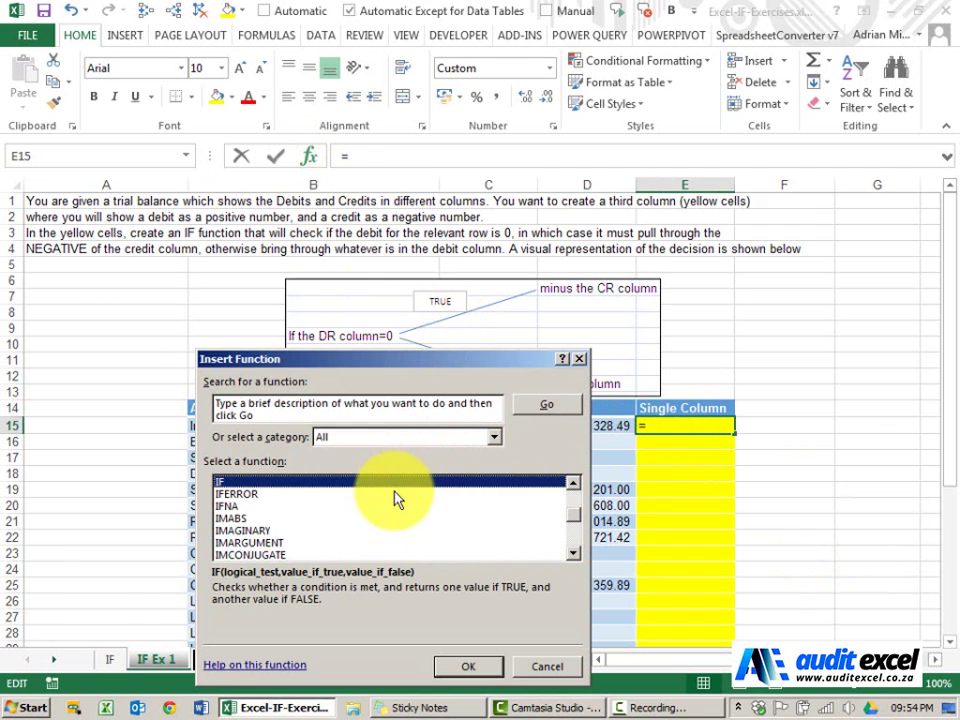
{"action": "key", "text": "Return"}
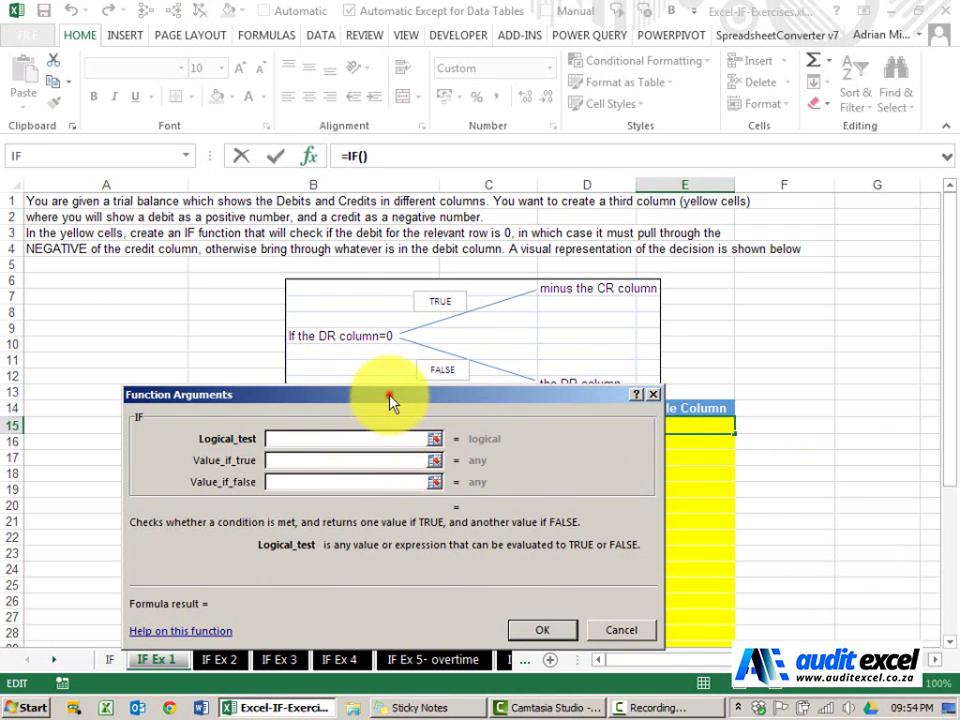
{"action": "left_click_drag", "start_coordinate": [388, 401], "coordinate": [415, 468]}
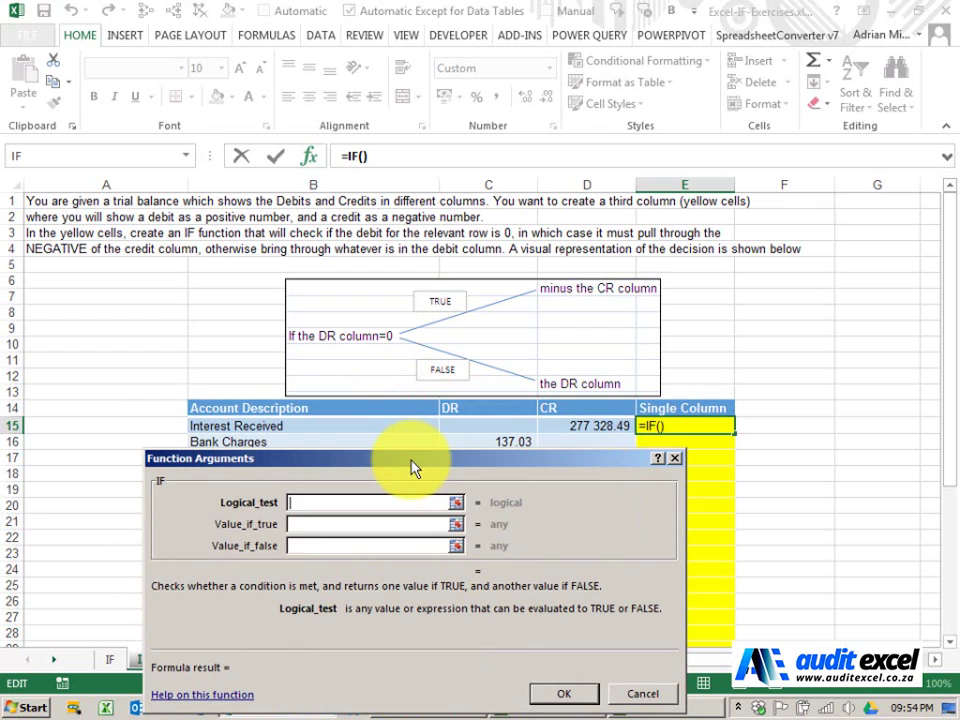
Give E15 the arguments C15=0, -D15 and C15, which shows -277 328.49
{"action": "left_click", "coordinate": [465, 426]}
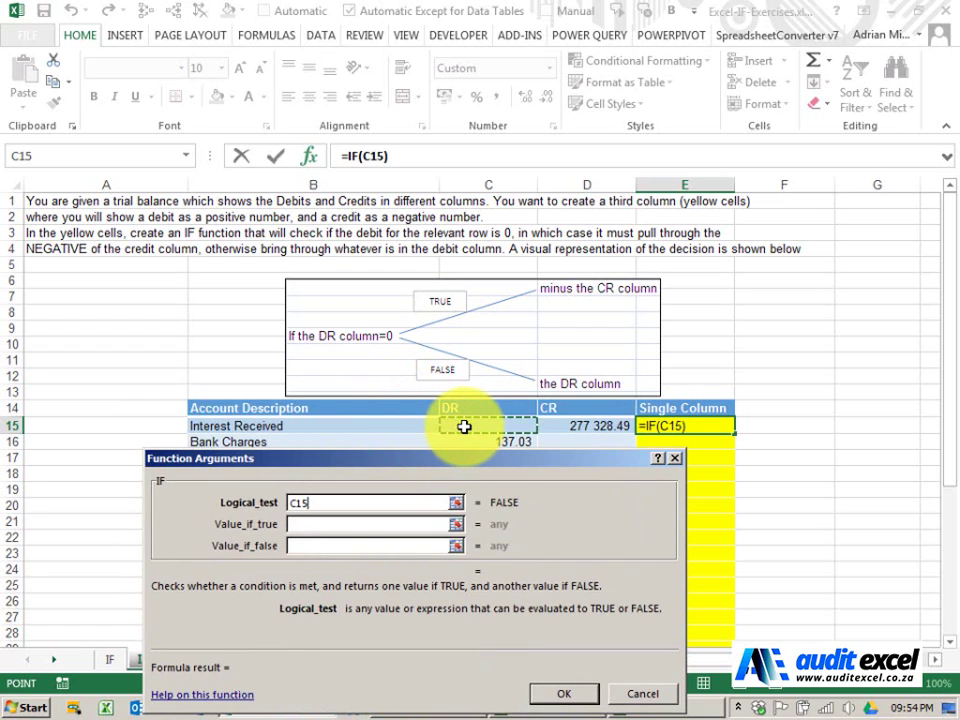
{"action": "type", "text": "="}
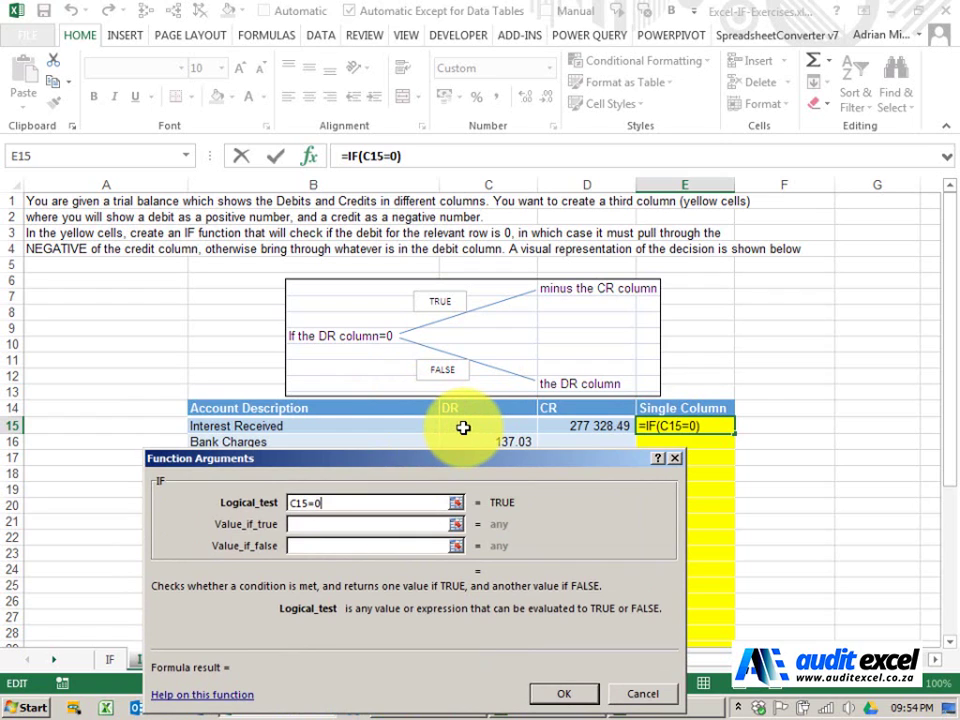
{"action": "type", "text": "0"}
{"action": "left_click", "coordinate": [386, 522]}
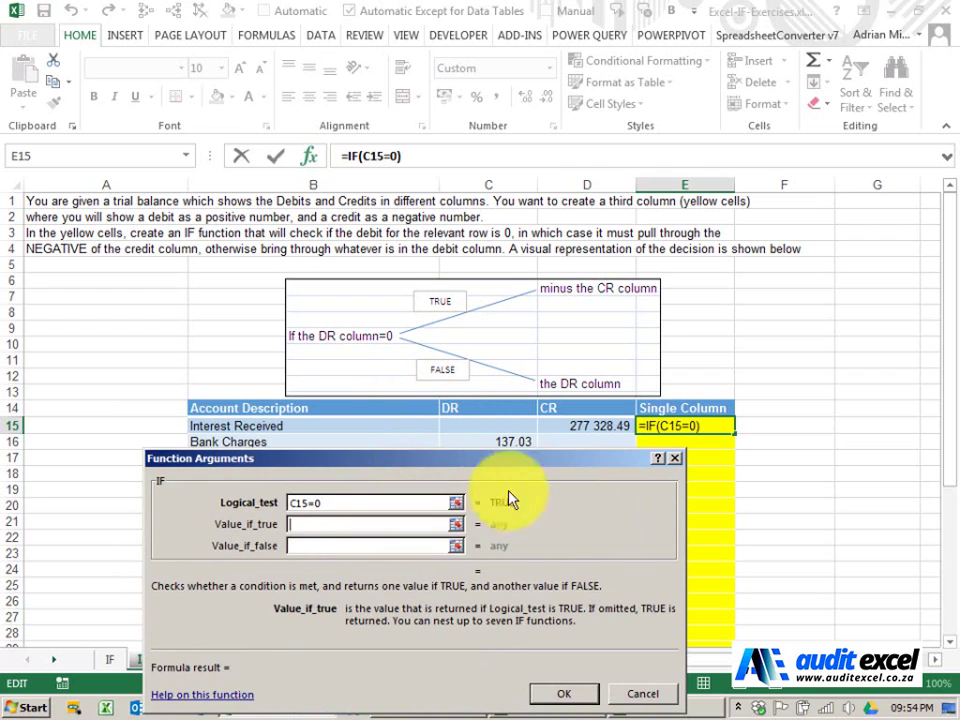
{"action": "type", "text": "-"}
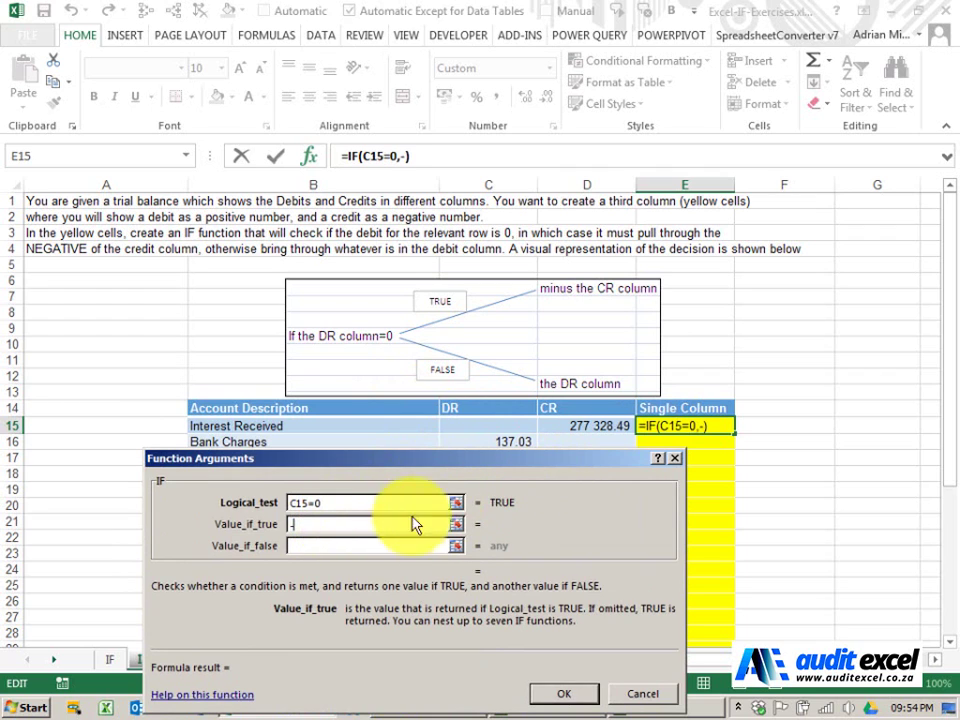
{"action": "left_click", "coordinate": [578, 426]}
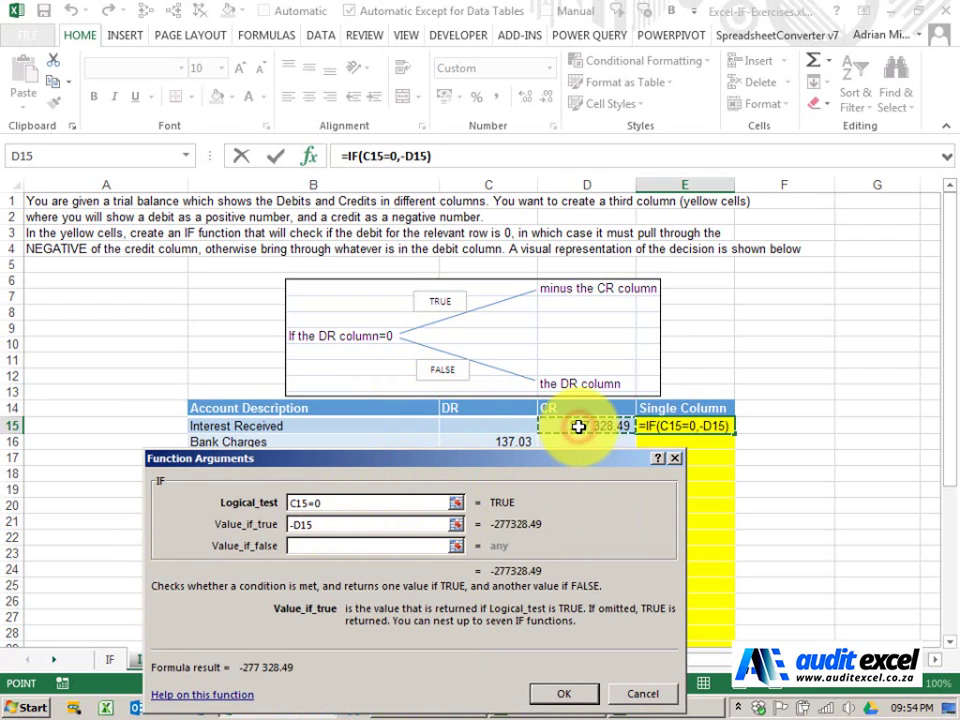
{"action": "left_click", "coordinate": [372, 547]}
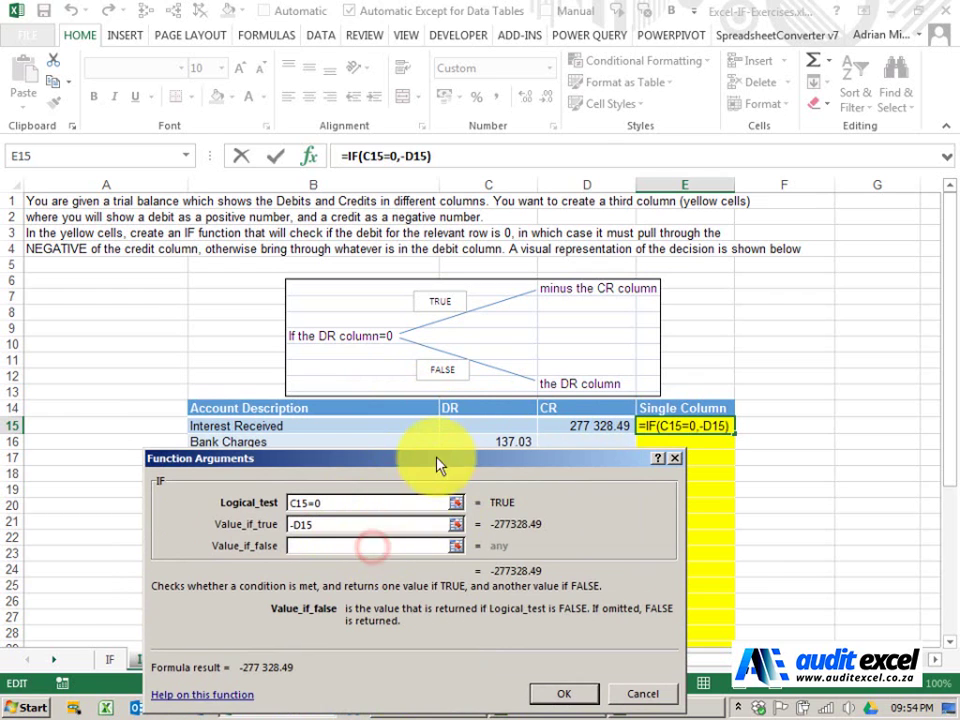
{"action": "left_click", "coordinate": [457, 425]}
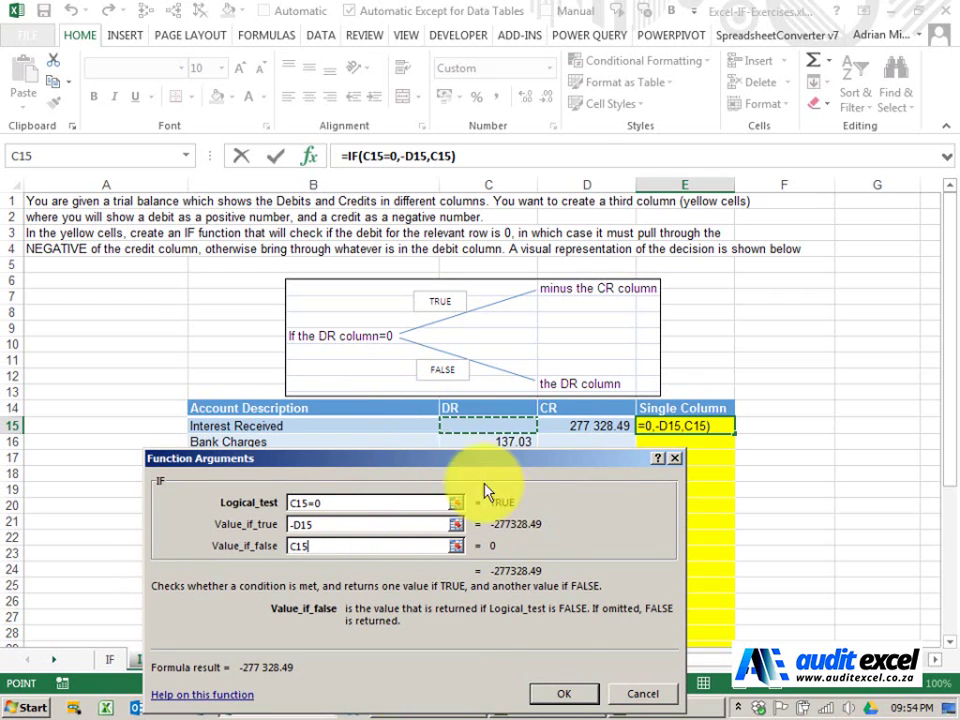
{"action": "left_click", "coordinate": [560, 693]}
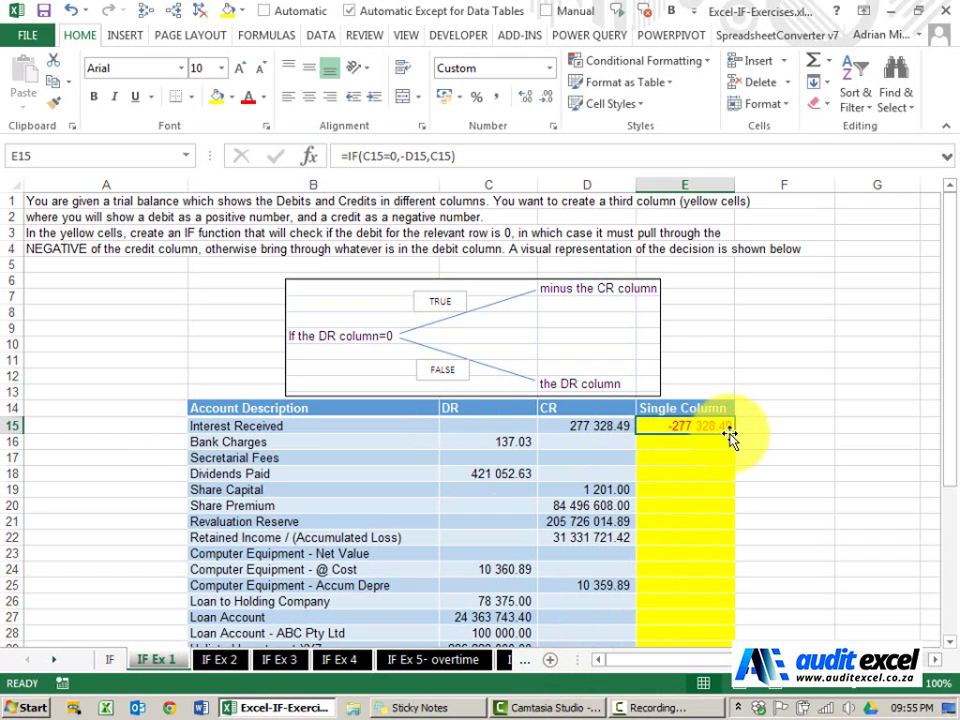
Copy the E16 IF formula into E16:E41
{"action": "left_click_drag", "start_coordinate": [733, 434], "coordinate": [731, 448]}
{"action": "scroll", "coordinate": [769, 433], "scroll_direction": "down", "scroll_amount": 2}
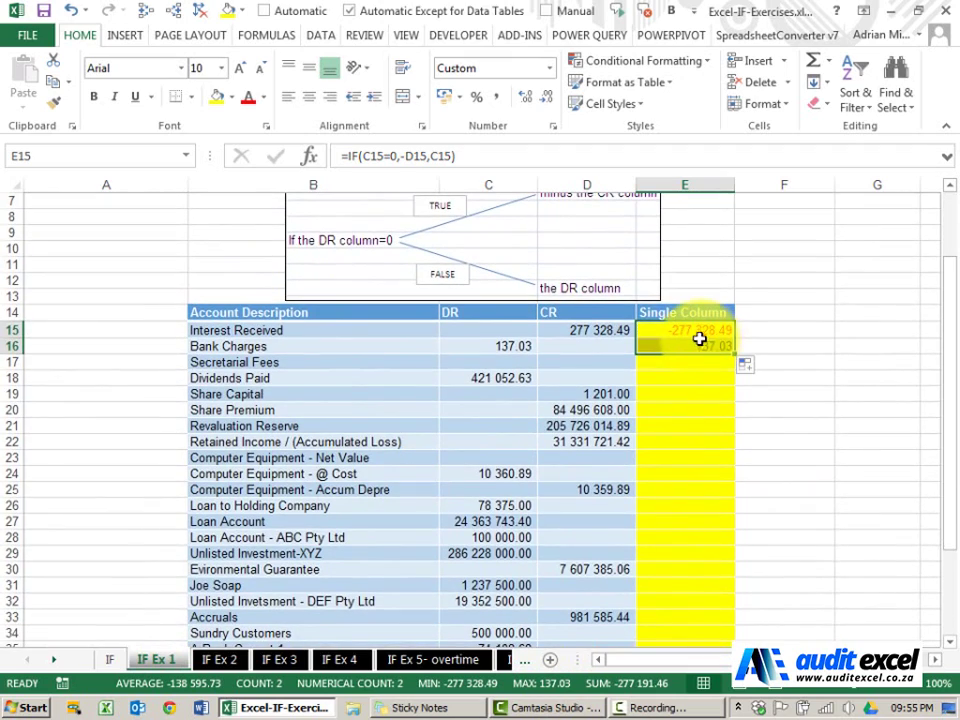
{"action": "left_click", "coordinate": [695, 345]}
{"action": "key", "text": "ctrl+c"}
{"action": "scroll", "coordinate": [700, 450], "scroll_direction": "down", "scroll_amount": 4}
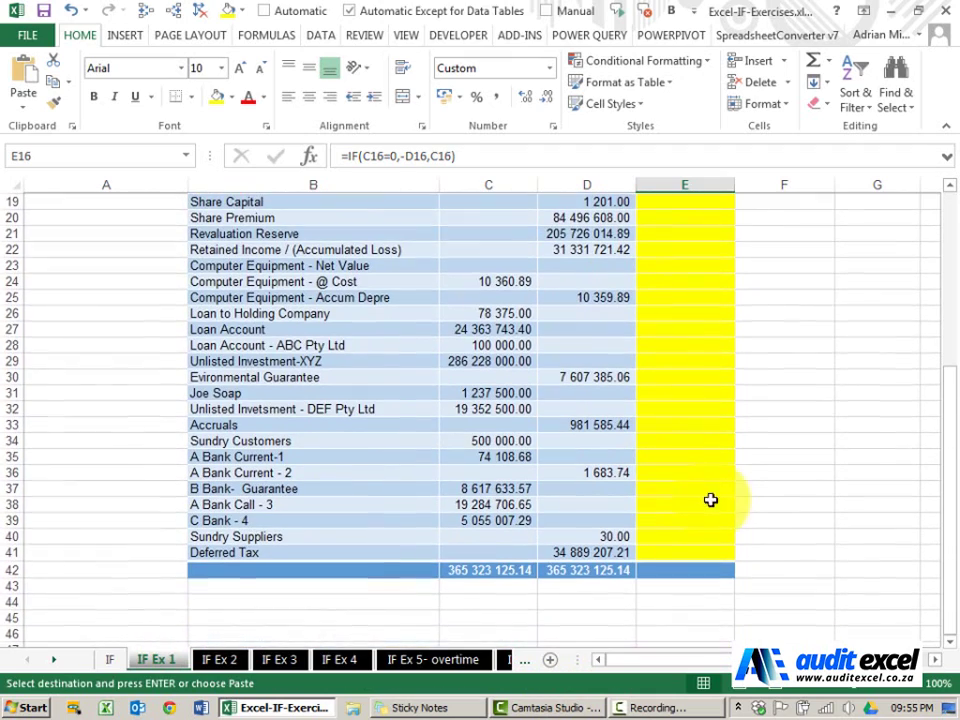
{"action": "left_click", "coordinate": [699, 549], "text": "shift"}
{"action": "key", "text": "Return"}
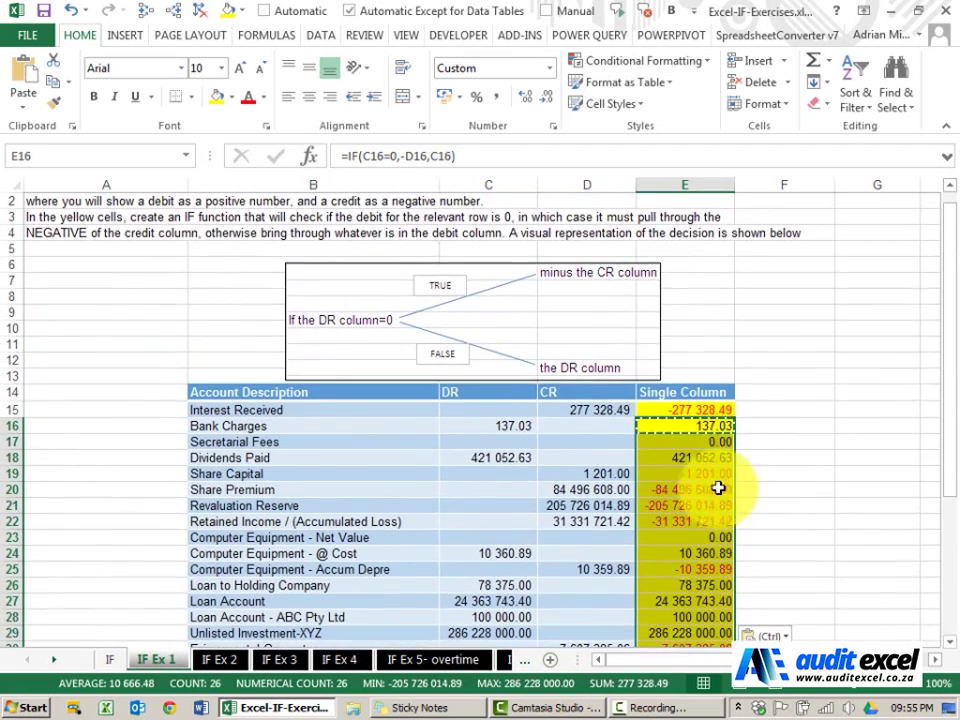
Total the Single Column in E42 with =SUM(E15:E41), giving 0.00
{"action": "scroll", "coordinate": [722, 458], "scroll_direction": "down", "scroll_amount": 4}
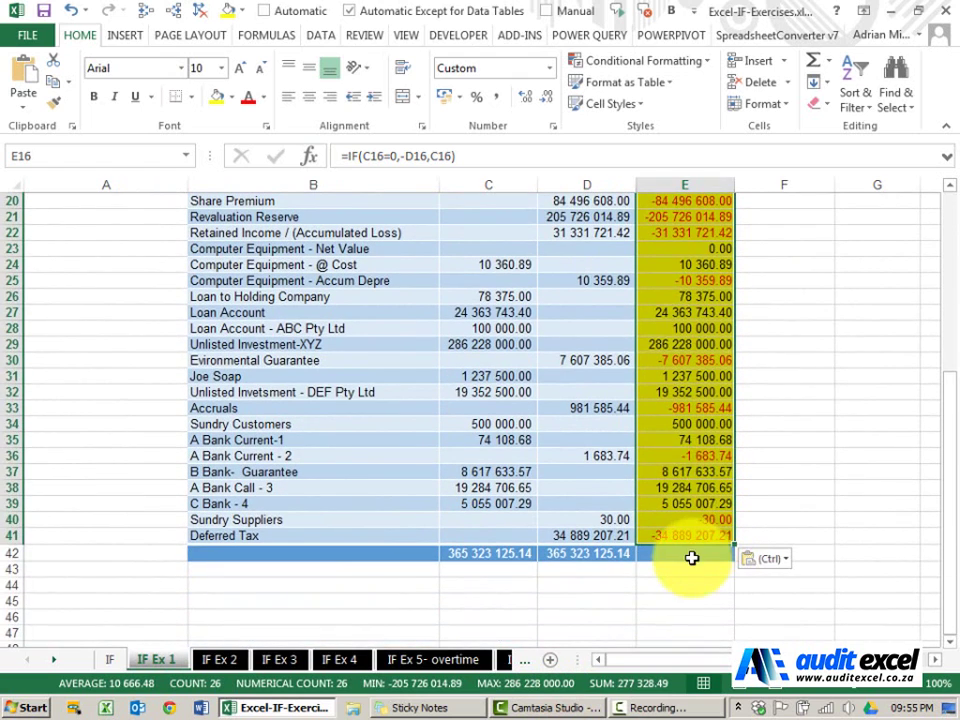
{"action": "left_click", "coordinate": [692, 557]}
{"action": "type", "text": "=sum("}
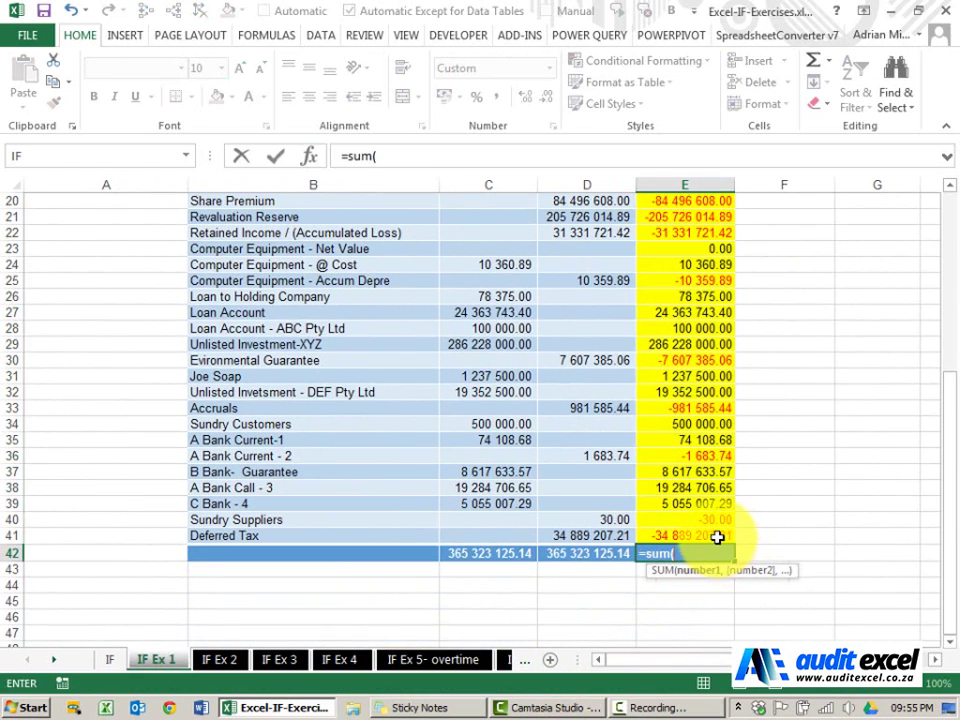
{"action": "left_click_drag", "start_coordinate": [718, 538], "coordinate": [698, 229]}
{"action": "key", "text": "Return"}
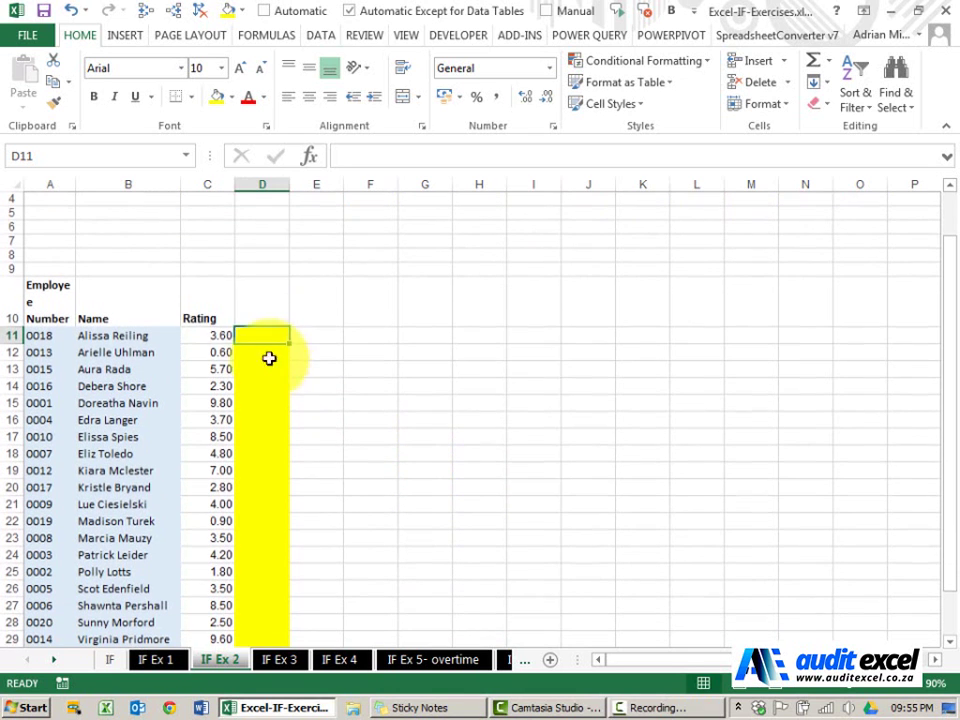
{"action": "scroll", "coordinate": [335, 368], "scroll_direction": "down", "scroll_amount": 2}
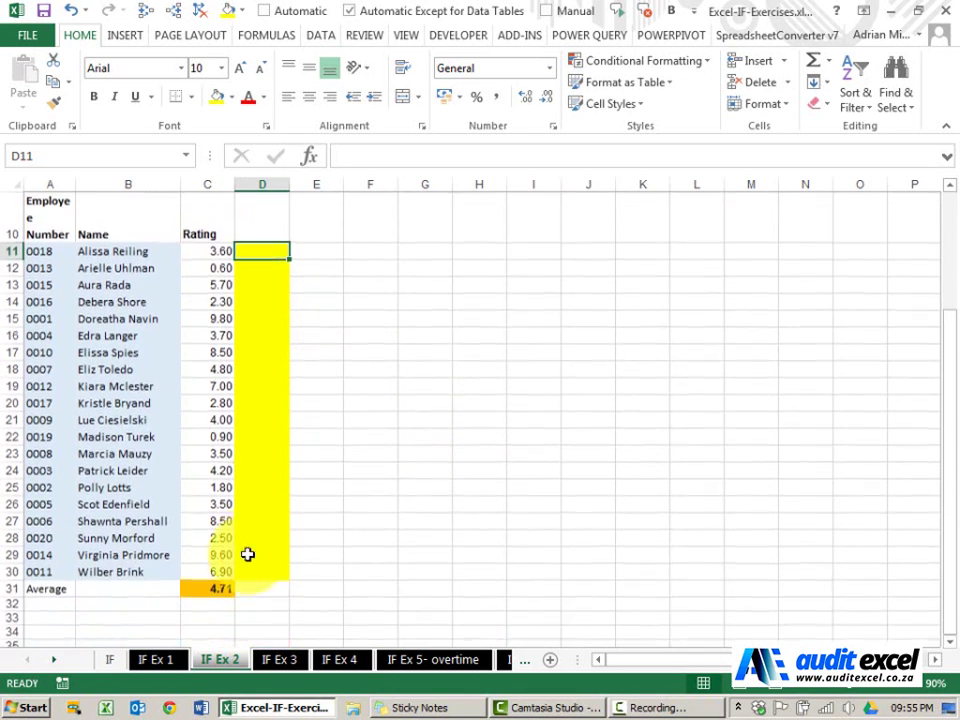
Scroll through the IF Ex 2 ratings table and its instructions
{"action": "scroll", "coordinate": [300, 430], "scroll_direction": "up", "scroll_amount": 1}
{"action": "scroll", "coordinate": [320, 392], "scroll_direction": "up", "scroll_amount": 2}
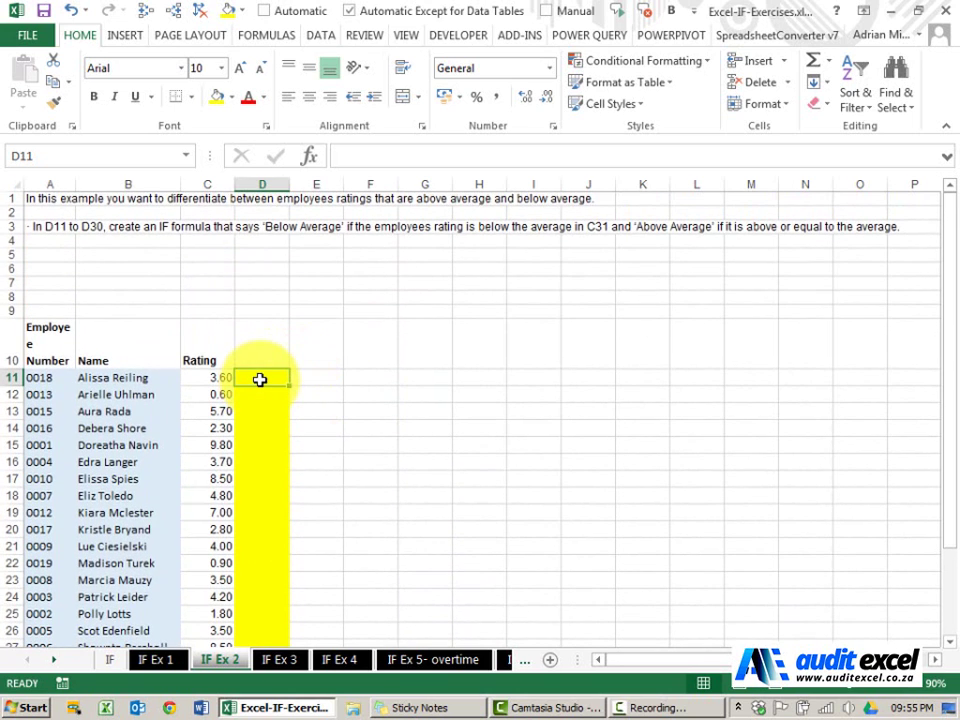
Start an IF function in D11 from the Insert Function list
{"action": "left_click", "coordinate": [309, 157]}
{"action": "left_click", "coordinate": [350, 512]}
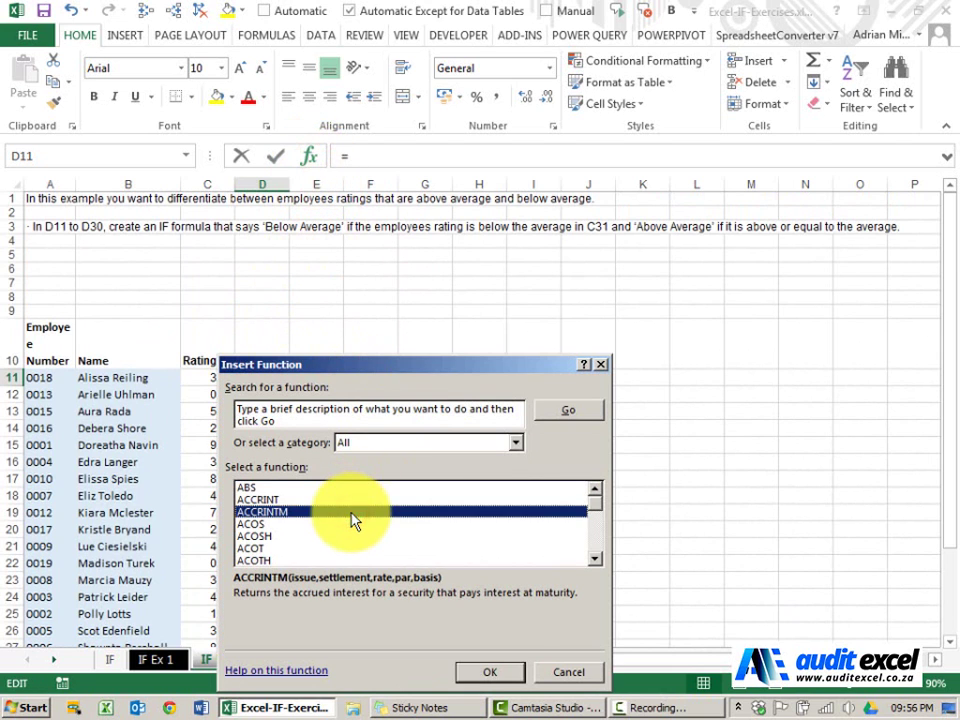
{"action": "key", "text": "i"}
{"action": "key", "text": "Return"}
{"action": "left_click_drag", "start_coordinate": [274, 400], "coordinate": [439, 355]}
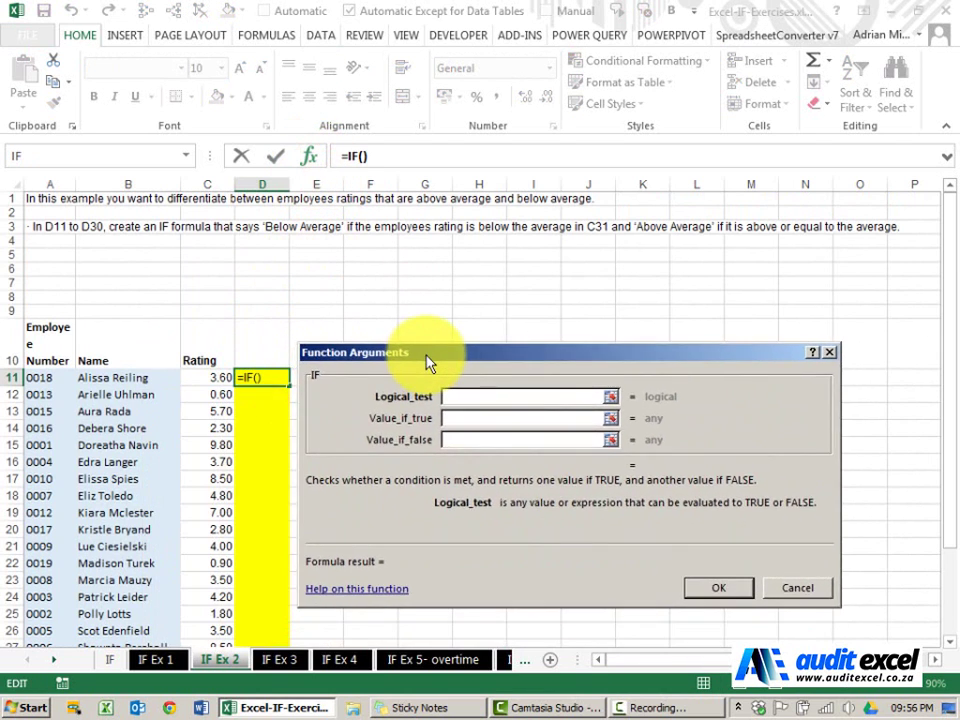
Set the logical test to C11>=$C$31, with the average in C31 made absolute
{"action": "left_click", "coordinate": [218, 376]}
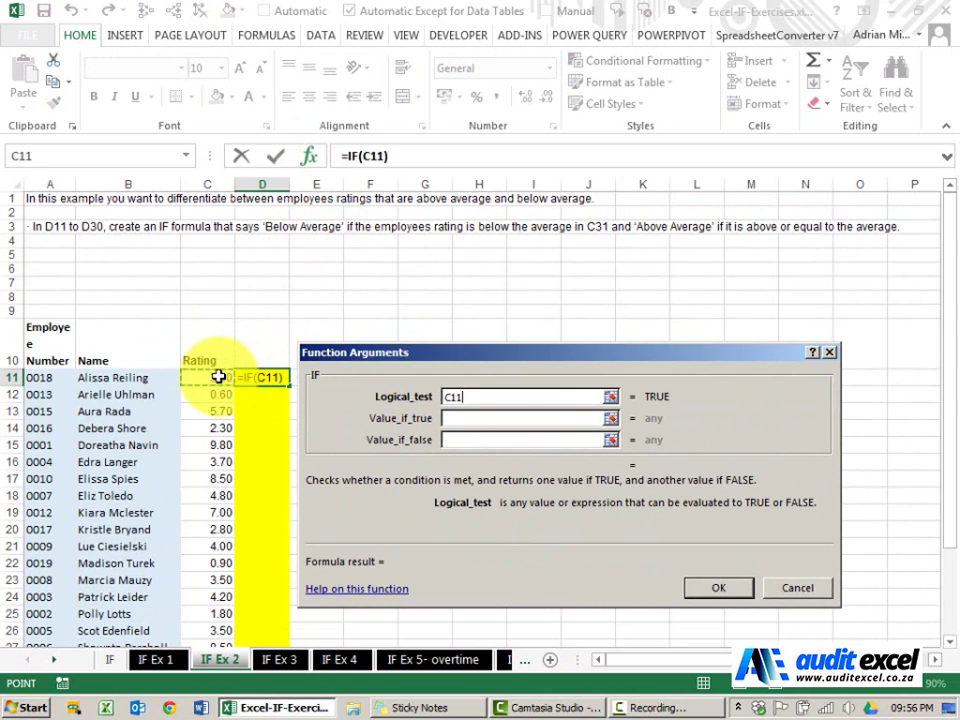
{"action": "type", "text": ">="}
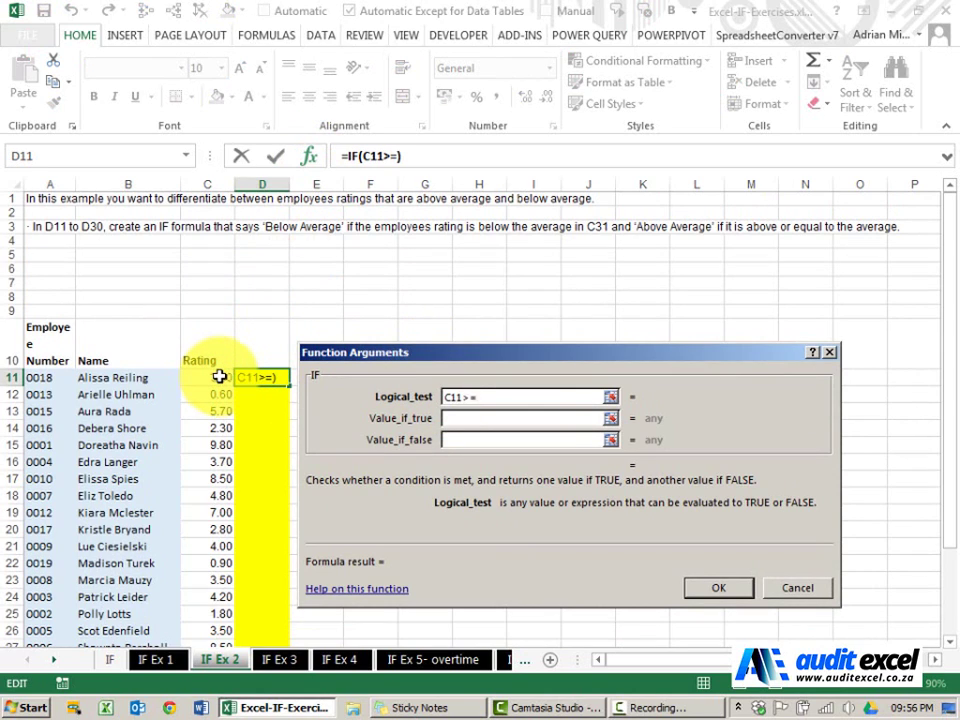
{"action": "scroll", "coordinate": [218, 517], "scroll_direction": "down", "scroll_amount": 2}
{"action": "scroll", "coordinate": [214, 540], "scroll_direction": "down", "scroll_amount": 1}
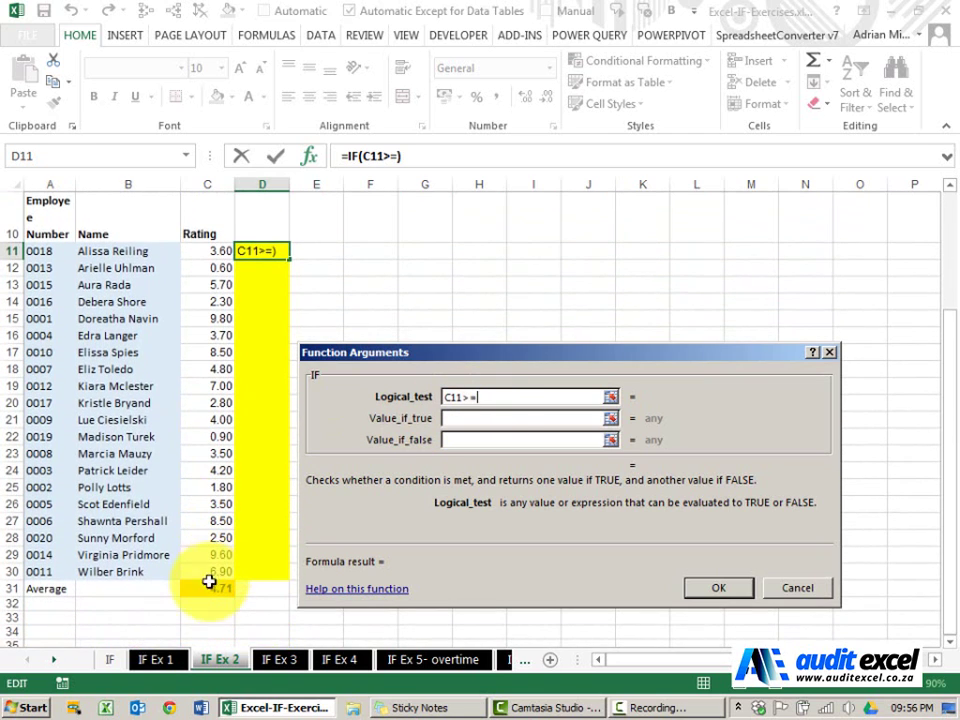
{"action": "left_click", "coordinate": [206, 590]}
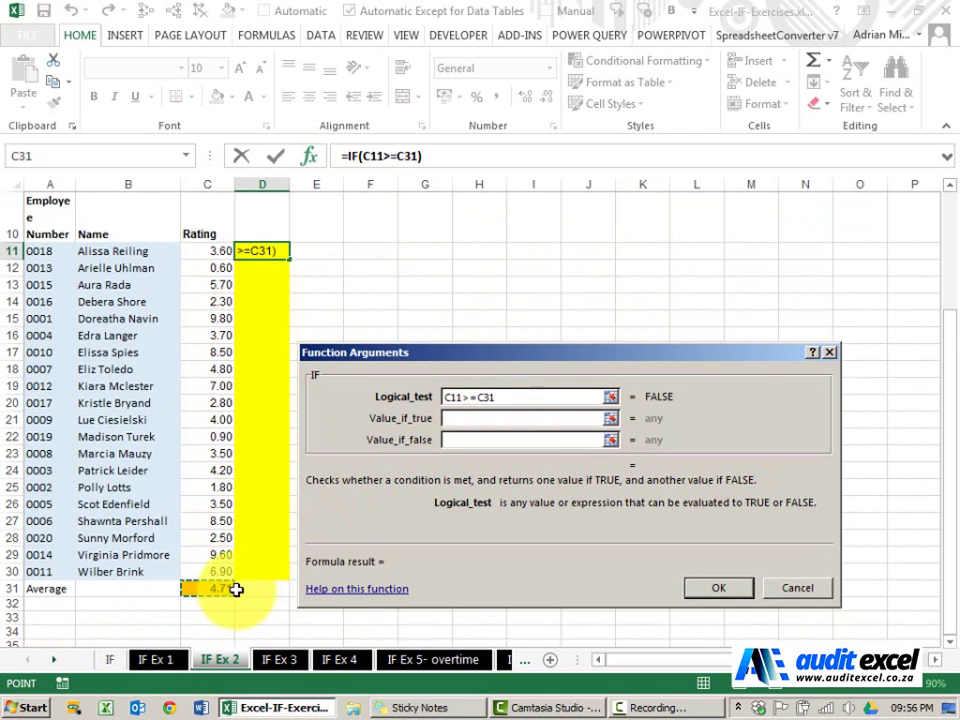
{"action": "left_click", "coordinate": [516, 400]}
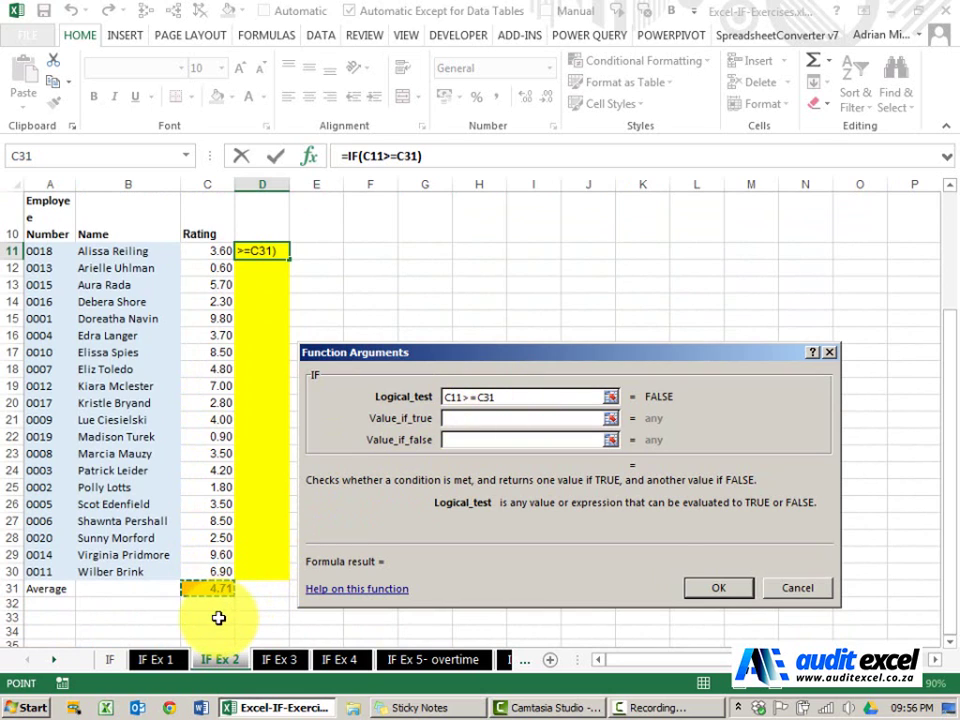
{"action": "left_click", "coordinate": [482, 397]}
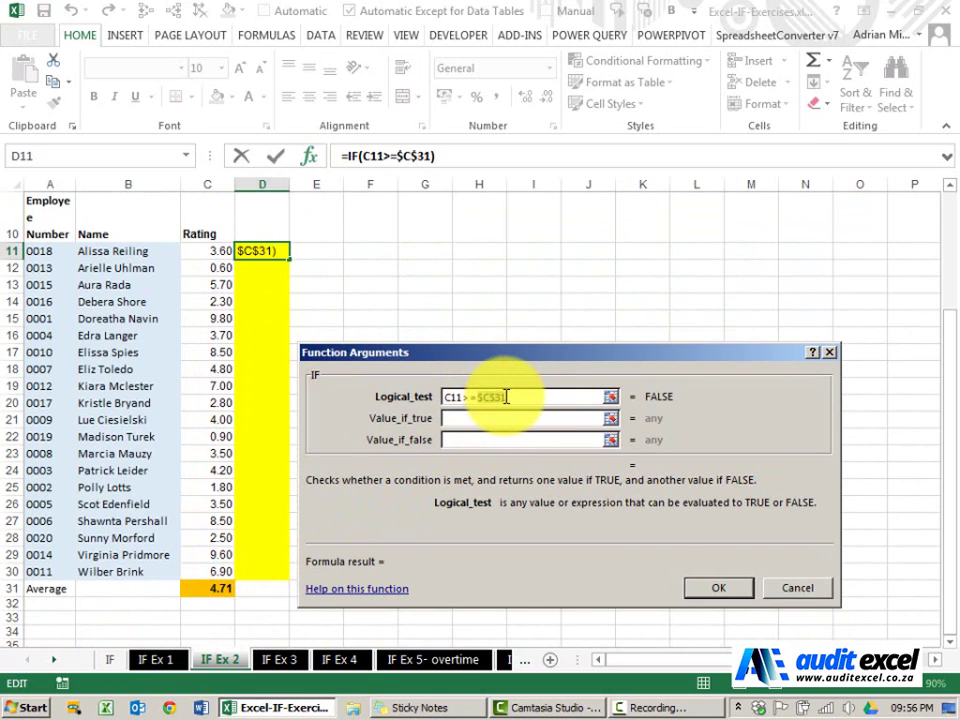
Return "Above Average" when true and "Below Average" when false, then confirm
{"action": "left_click", "coordinate": [459, 419]}
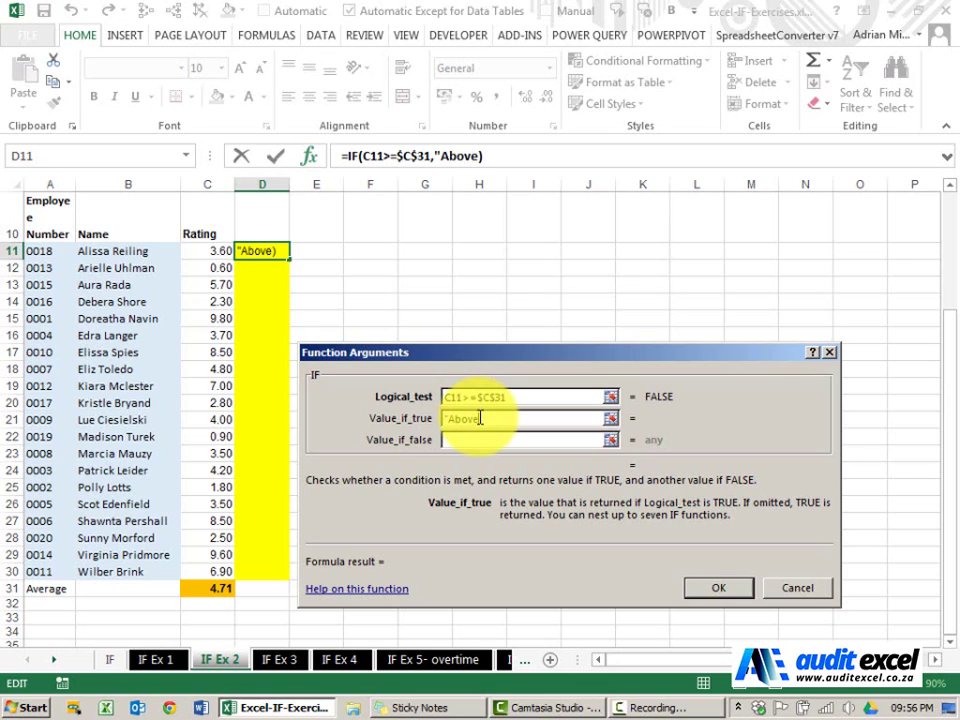
{"action": "type", "text": "\"Above Average\""}
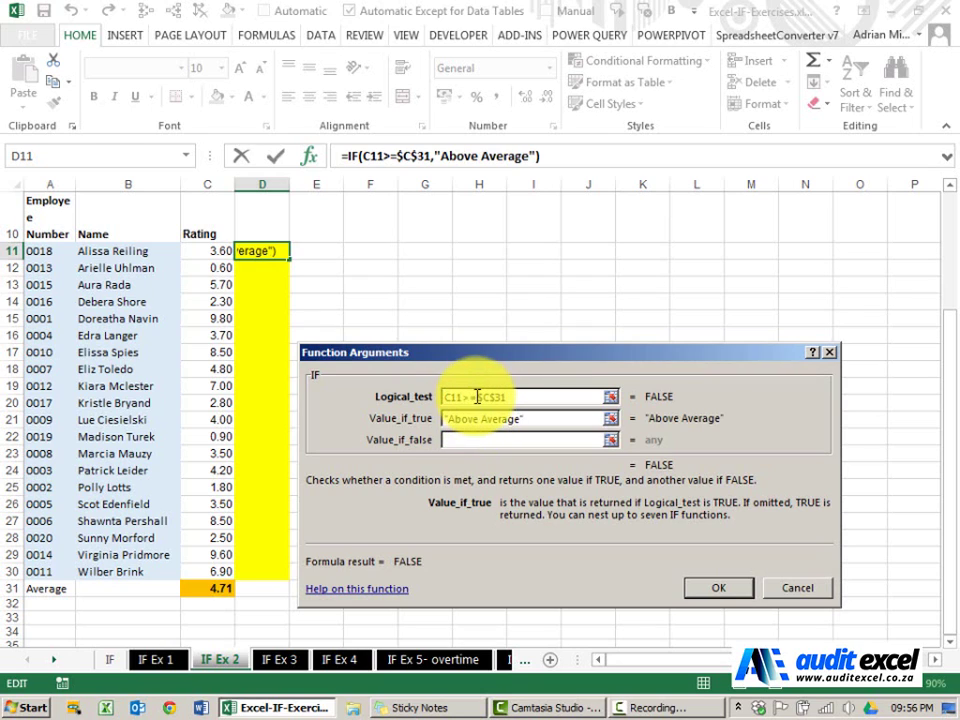
{"action": "left_click", "coordinate": [490, 438]}
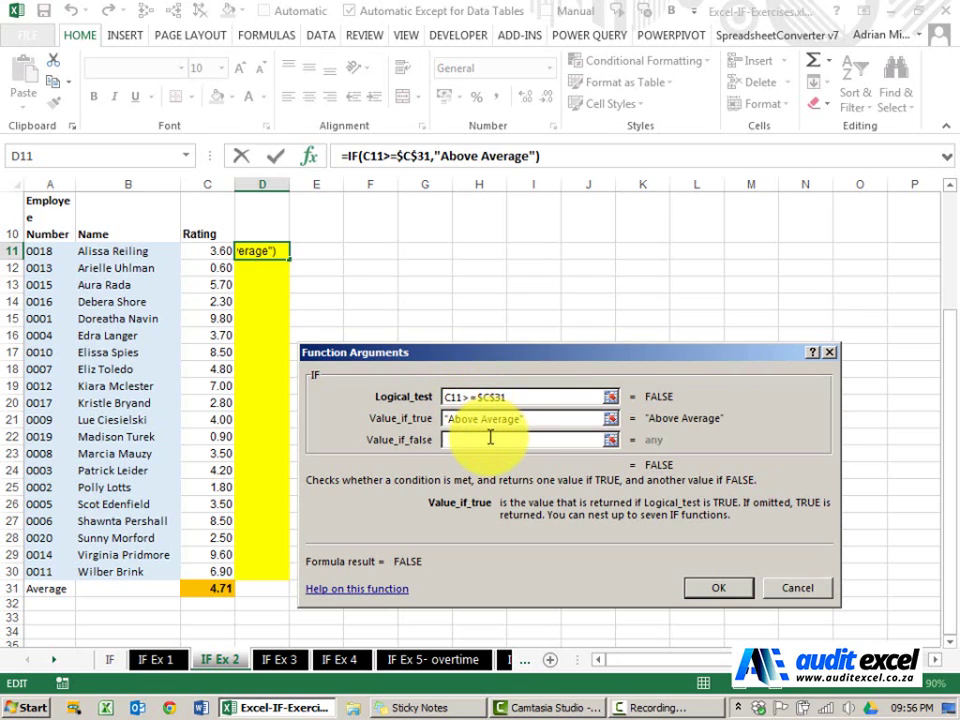
{"action": "type", "text": "\""}
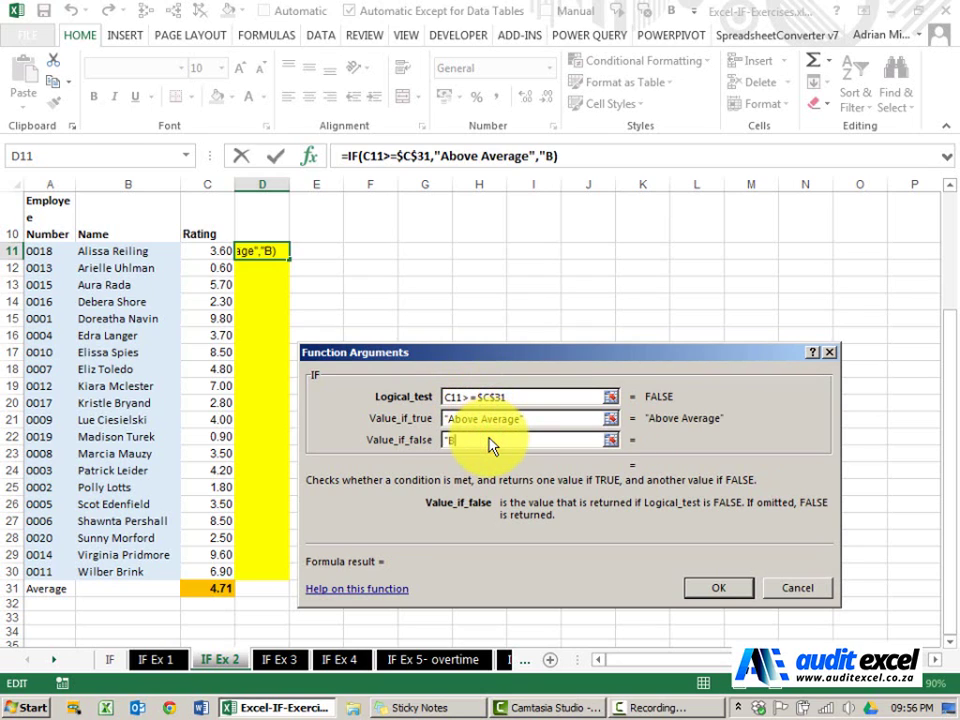
{"action": "type", "text": "Below Average\""}
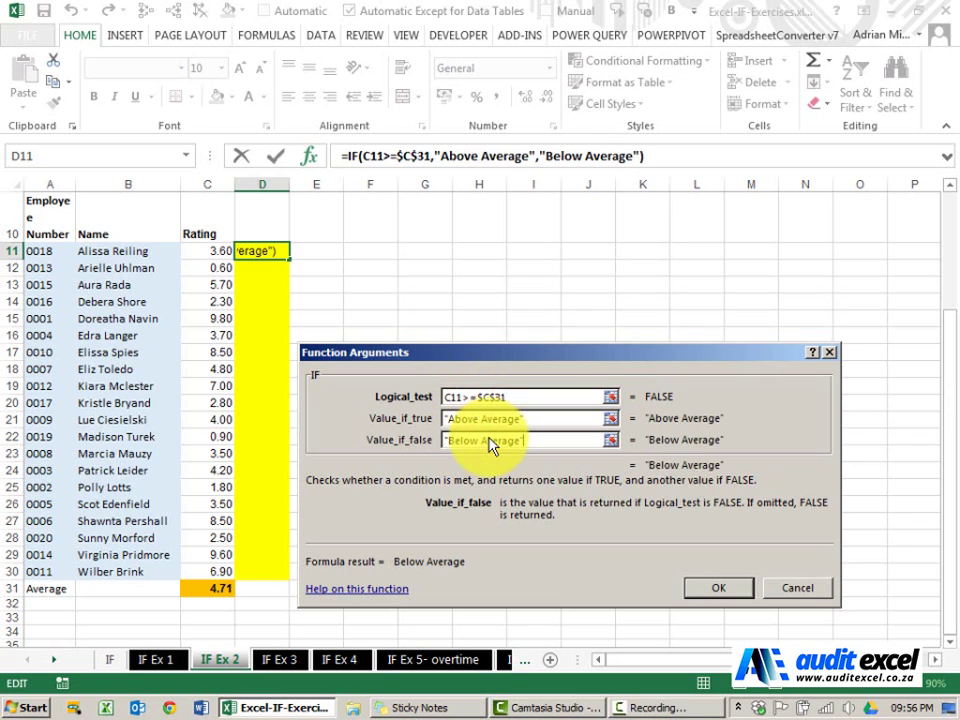
{"action": "left_click", "coordinate": [694, 585]}
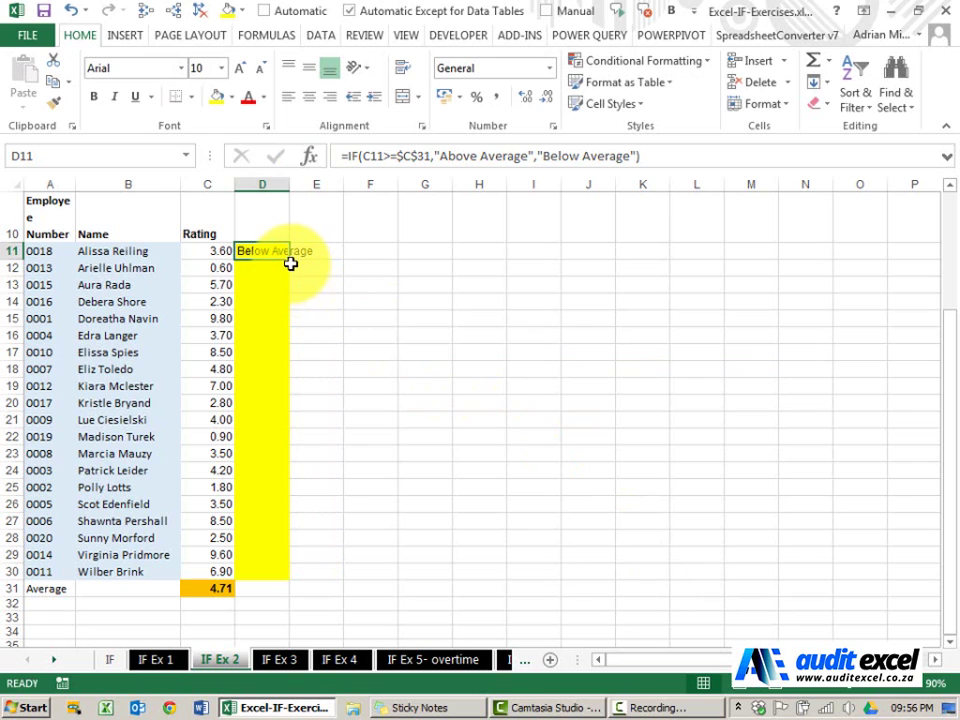
Fill the D11 formula down to D30 so every employee shows Above or Below Average
{"action": "left_click_drag", "start_coordinate": [290, 261], "coordinate": [282, 576]}
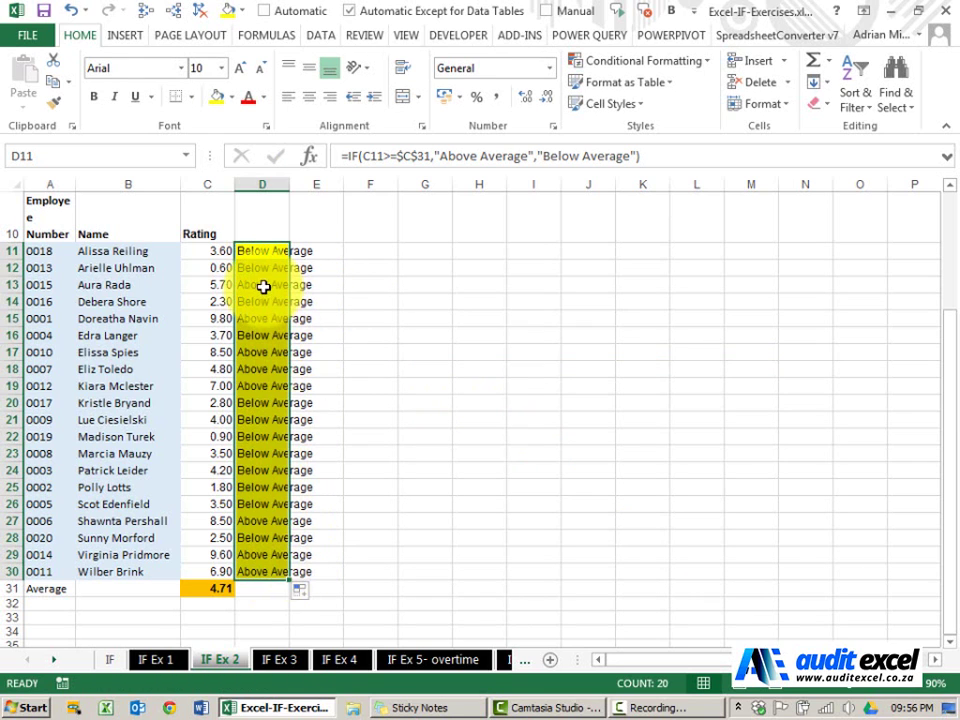
{"action": "scroll", "coordinate": [276, 401], "scroll_direction": "up", "scroll_amount": 3}
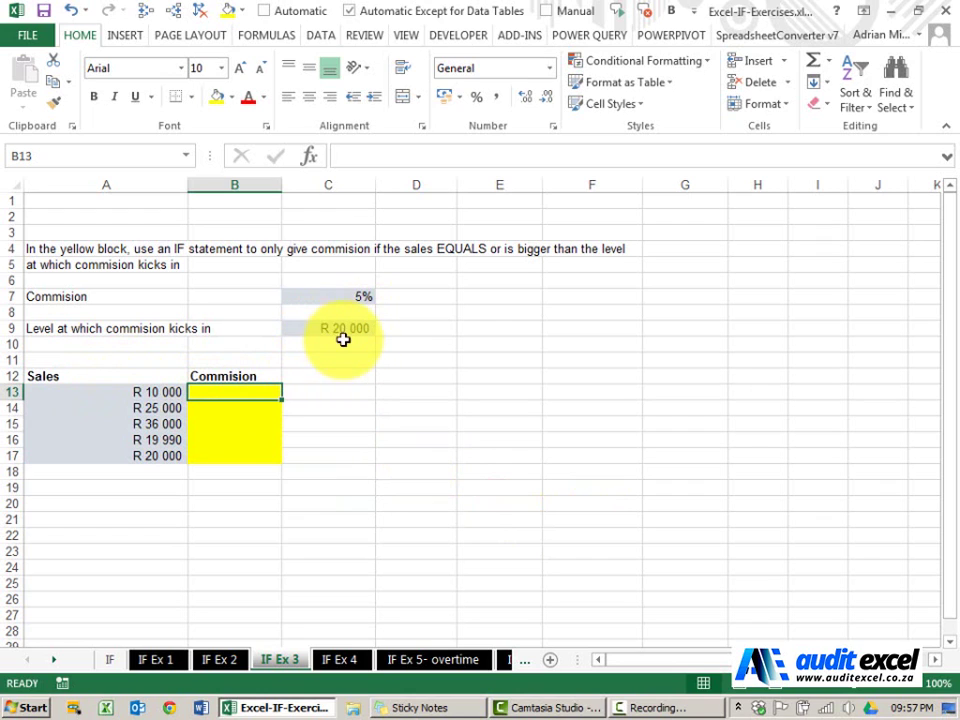
Begin an IF in B13 with the logical test A13>=$C$9
{"action": "left_click", "coordinate": [259, 390]}
{"action": "left_click", "coordinate": [309, 157]}
{"action": "left_click", "coordinate": [467, 485]}
{"action": "key", "text": "i"}
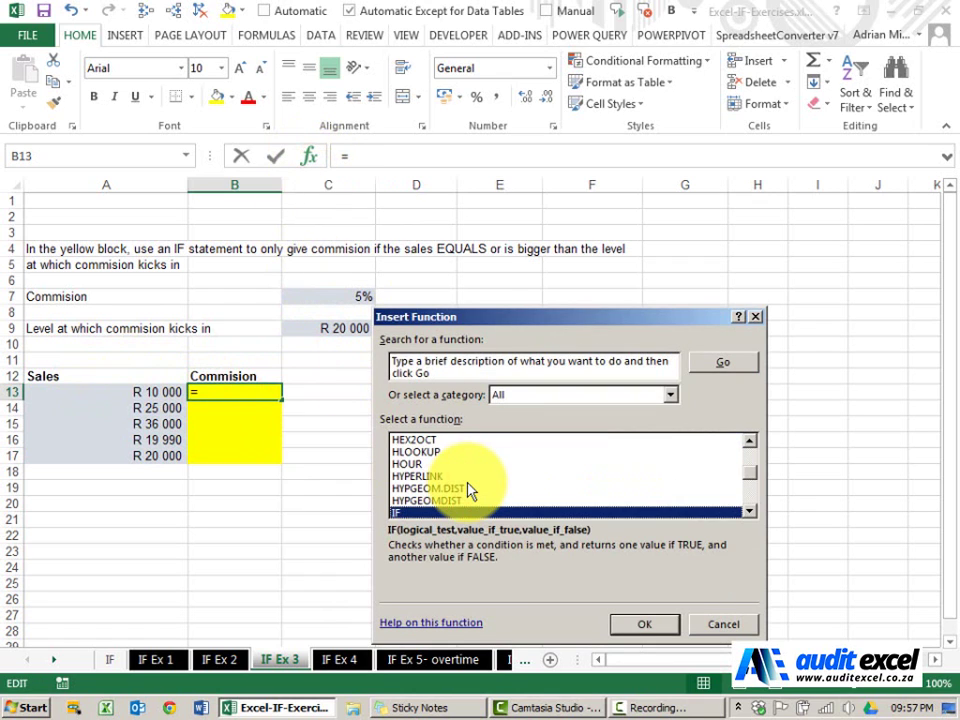
{"action": "key", "text": "Return"}
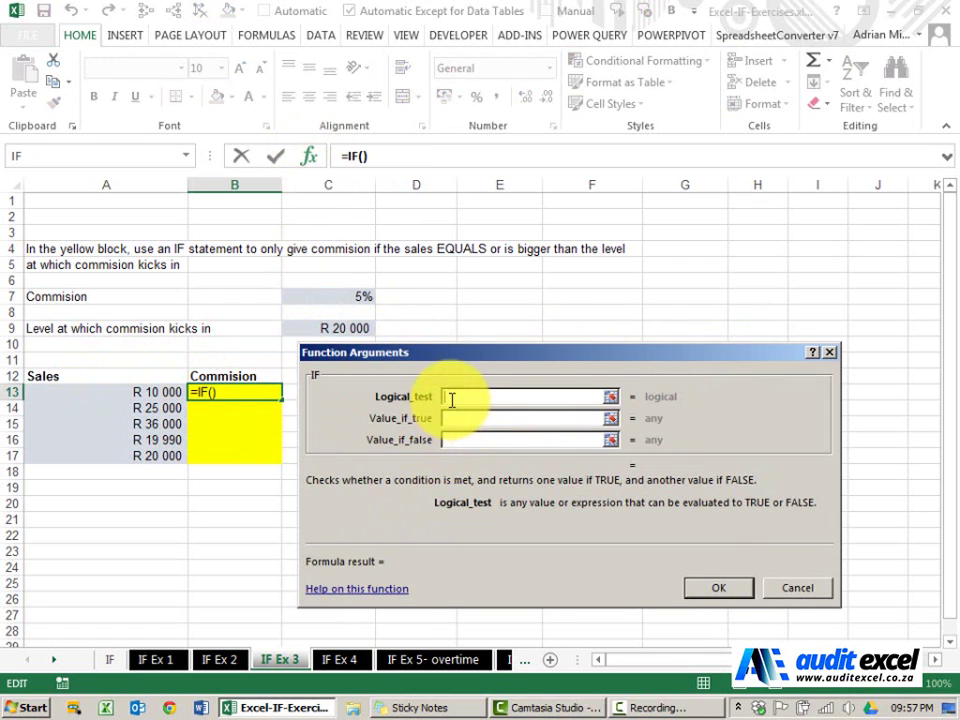
{"action": "left_click", "coordinate": [151, 392]}
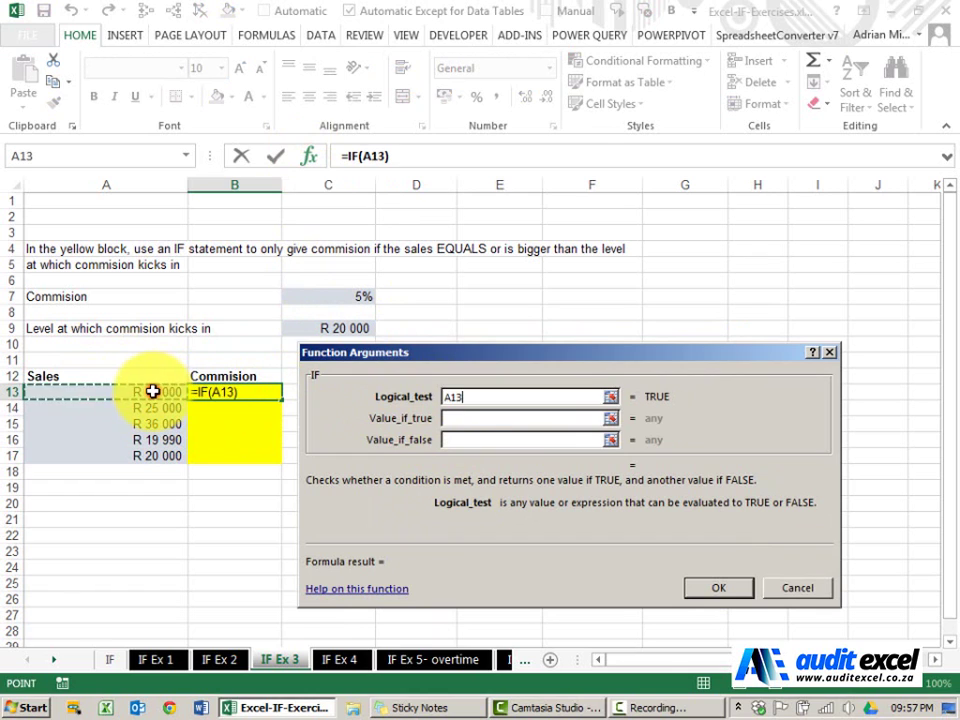
{"action": "left_click", "coordinate": [478, 402]}
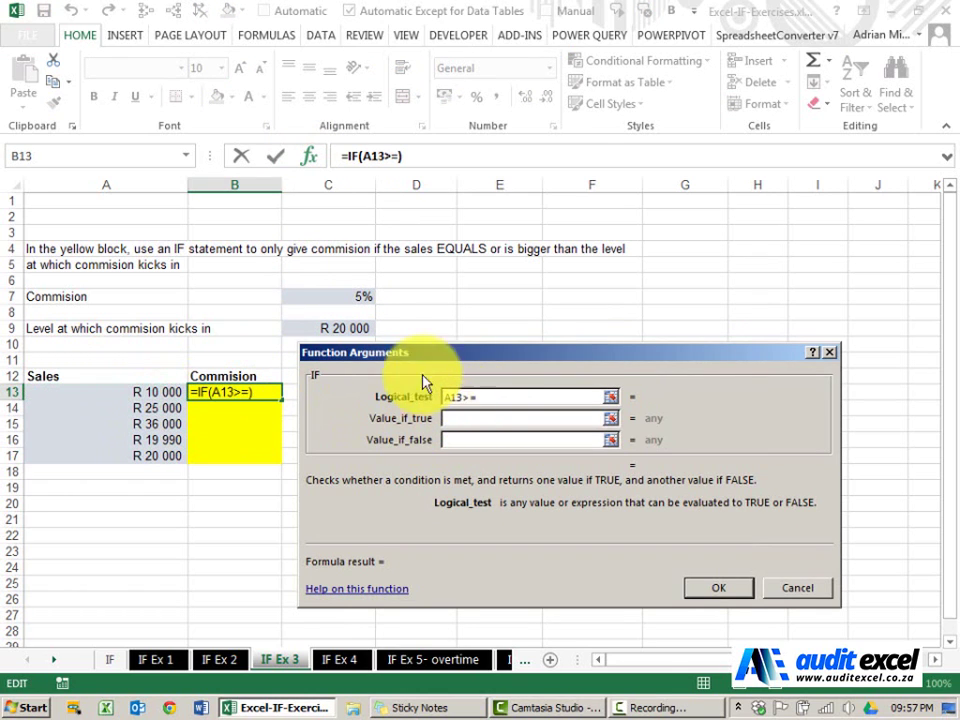
{"action": "left_click", "coordinate": [329, 326]}
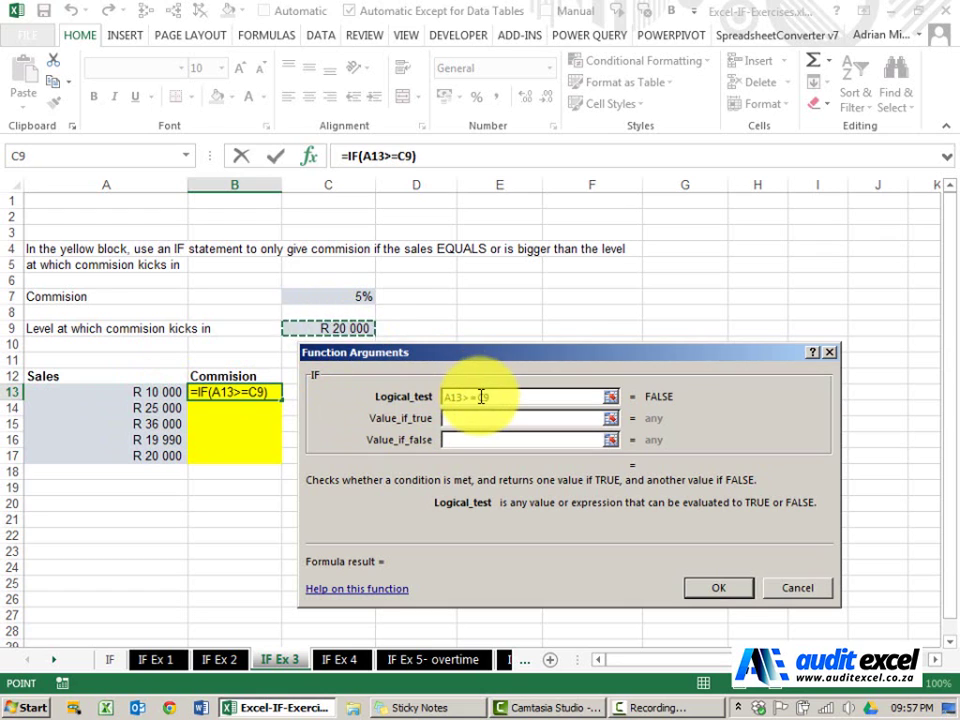
{"action": "left_click_drag", "start_coordinate": [479, 397], "coordinate": [497, 397]}
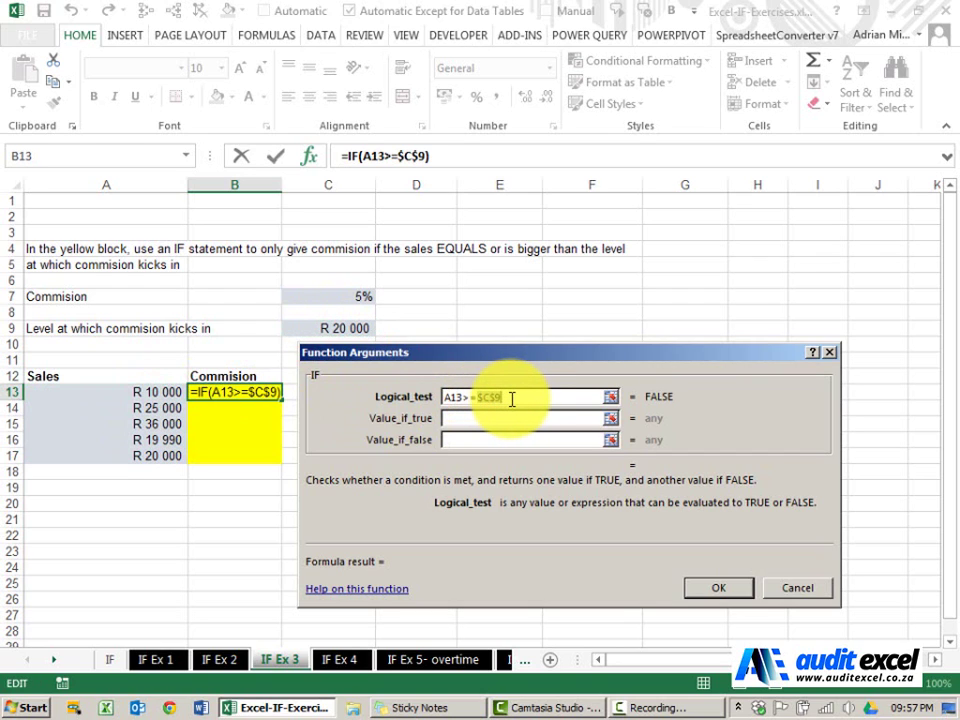
Set the true value to $C$7*A13 and the false value to 0
{"action": "left_click", "coordinate": [487, 418]}
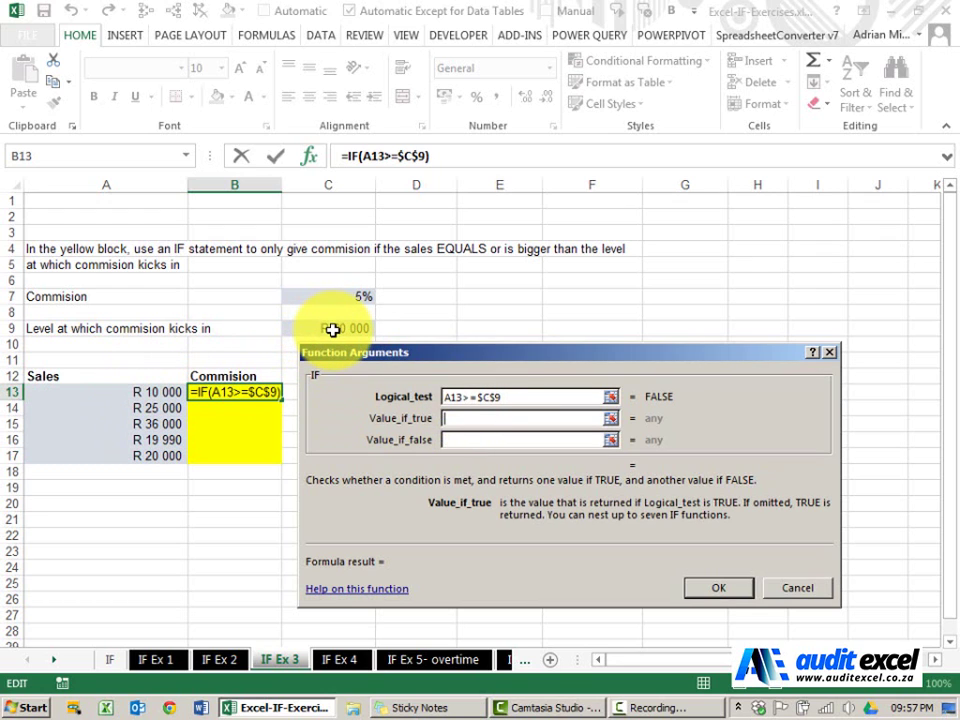
{"action": "left_click", "coordinate": [345, 297]}
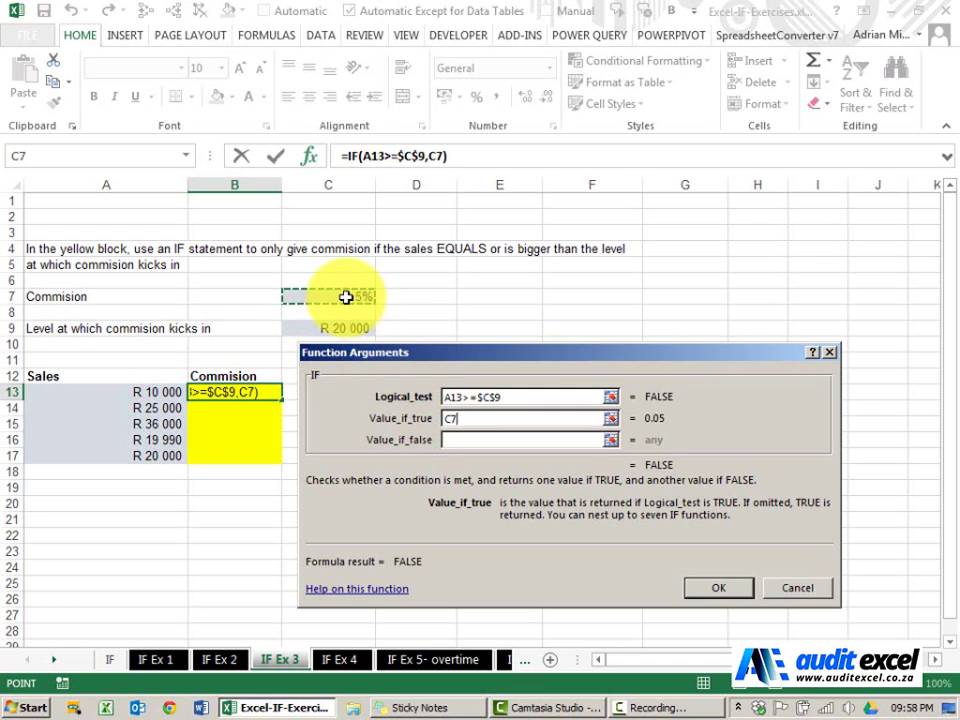
{"action": "left_click", "coordinate": [450, 419]}
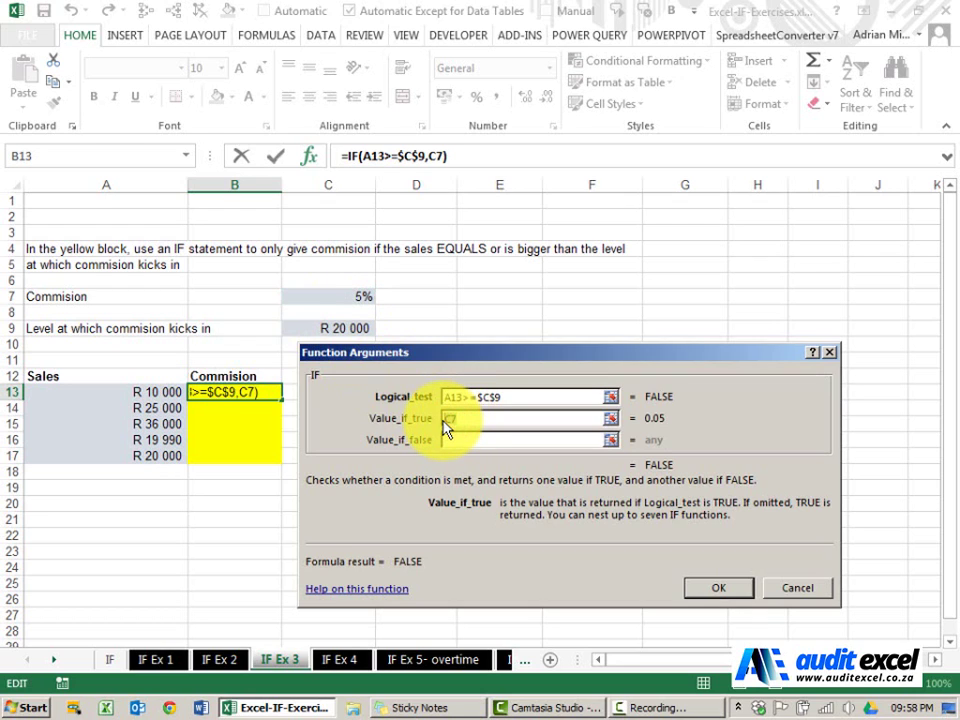
{"action": "key", "text": "F4"}
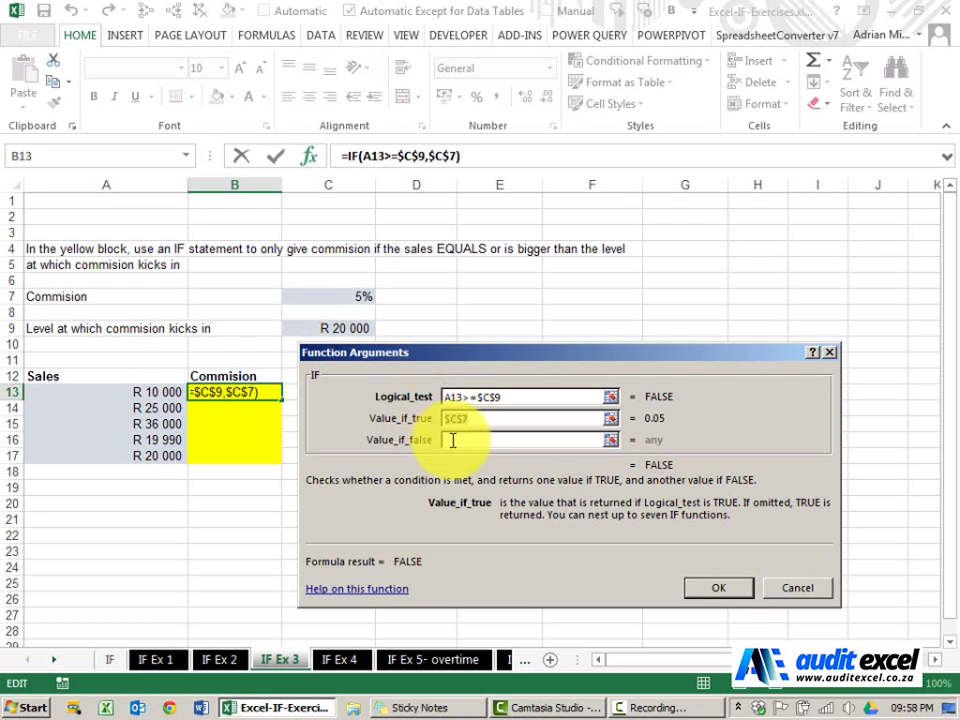
{"action": "left_click", "coordinate": [453, 440]}
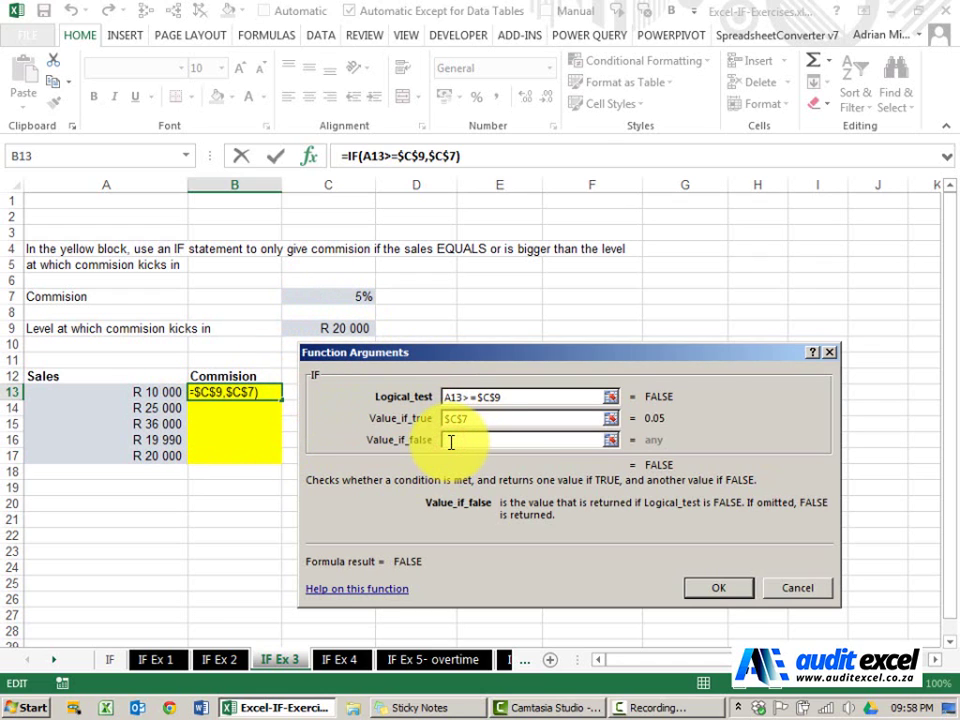
{"action": "type", "text": "0"}
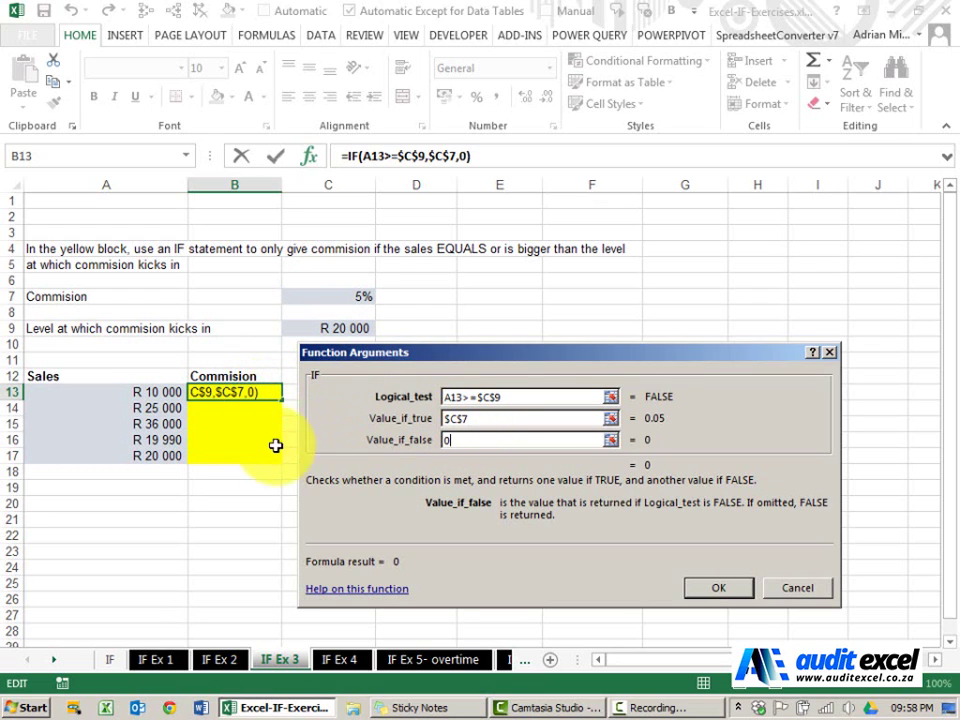
{"action": "left_click", "coordinate": [479, 421]}
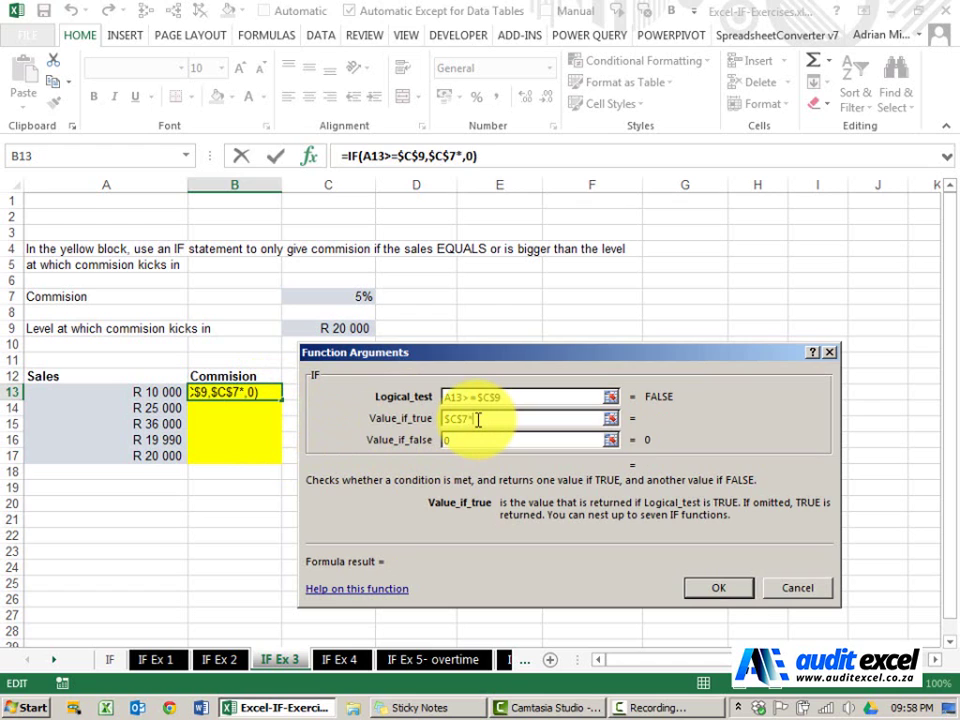
{"action": "type", "text": "*"}
{"action": "left_click", "coordinate": [157, 392]}
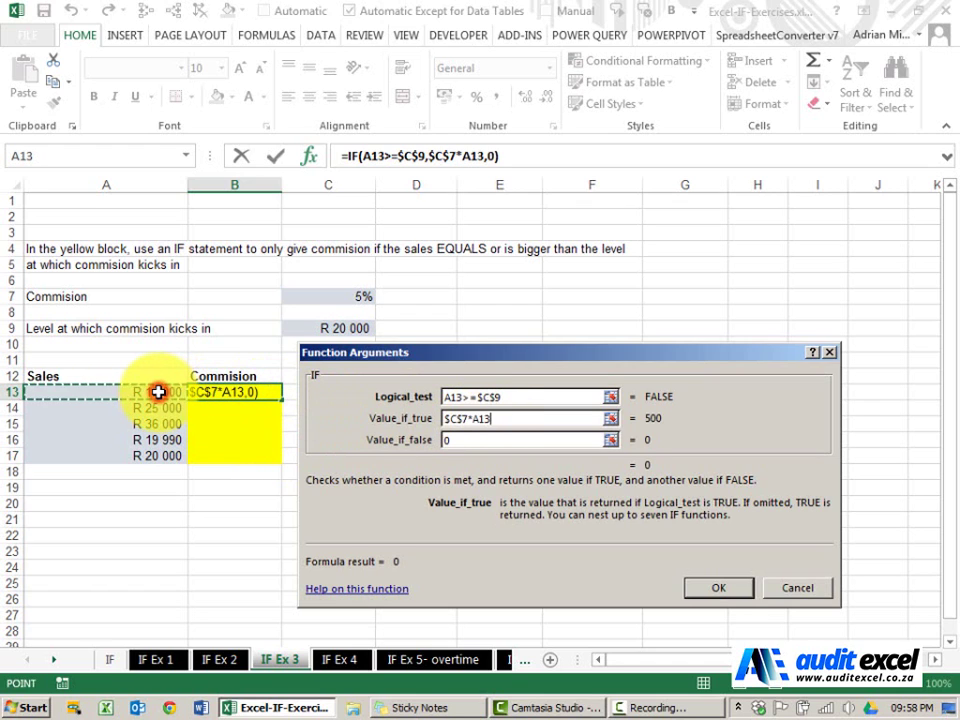
Fill commission down B13:B17 (0, 1250, 1800, 0, 1000), then select B23 on IF Ex 4
{"action": "left_click", "coordinate": [712, 589]}
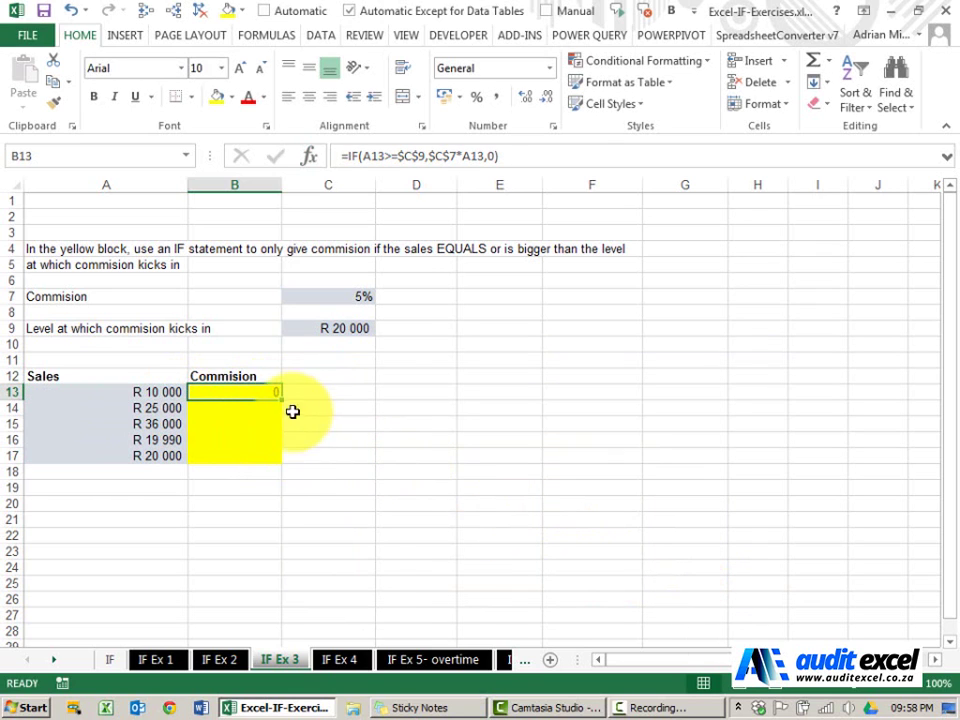
{"action": "left_click_drag", "start_coordinate": [281, 400], "coordinate": [272, 459]}
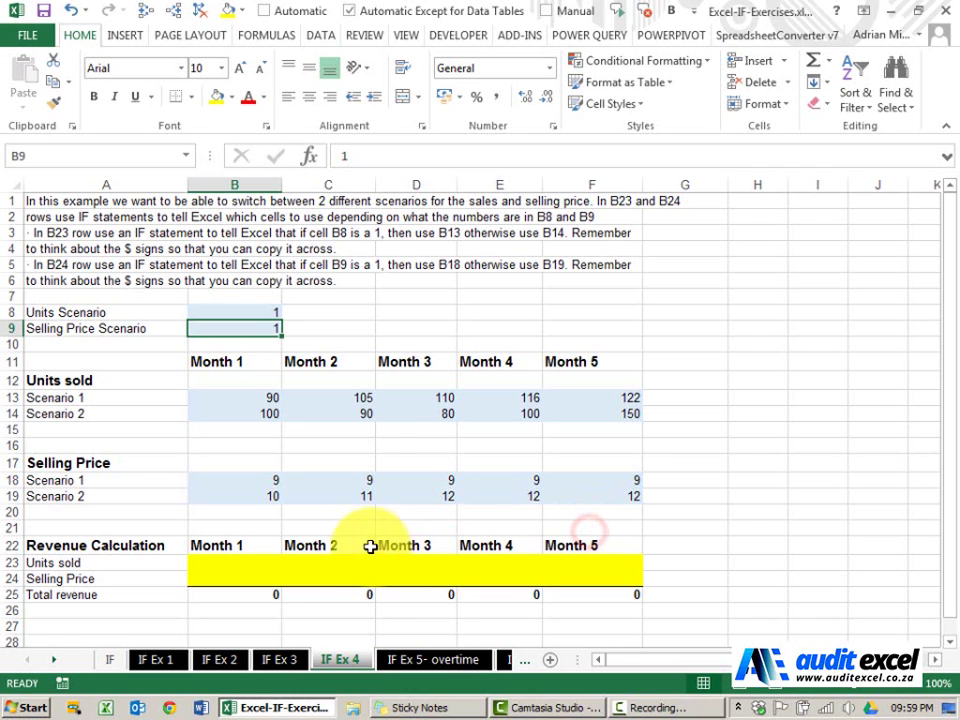
{"action": "left_click", "coordinate": [254, 563]}
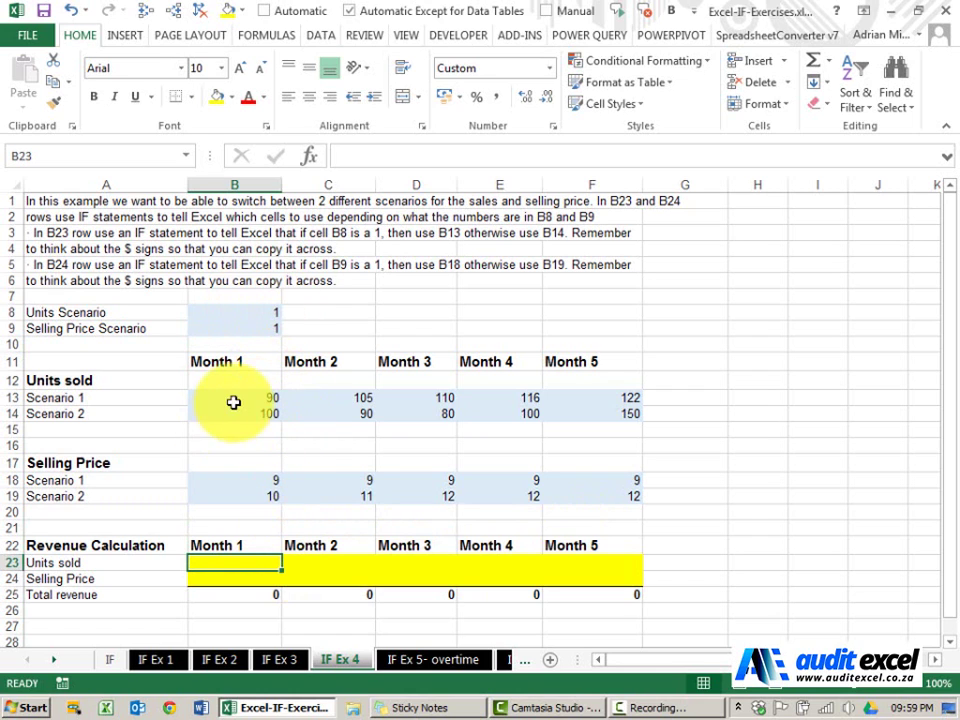
Start an IF function in B23 from the Insert Function list
{"action": "left_click", "coordinate": [313, 163]}
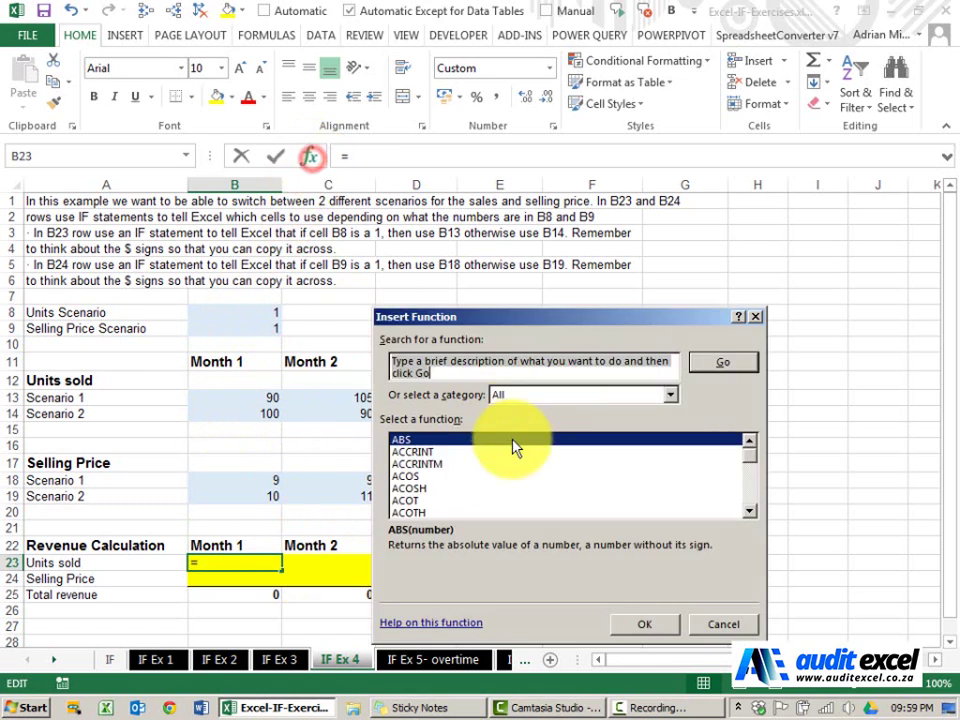
{"action": "left_click", "coordinate": [513, 458]}
{"action": "key", "text": "i"}
{"action": "key", "text": "f"}
{"action": "key", "text": "Return"}
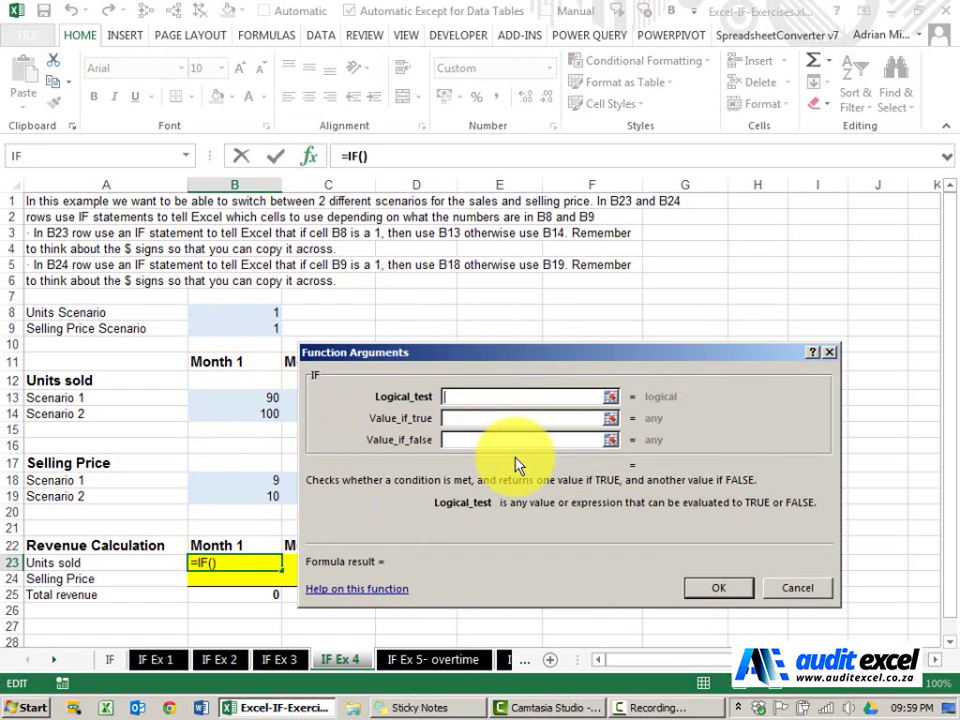
{"action": "left_click_drag", "start_coordinate": [455, 367], "coordinate": [515, 387]}
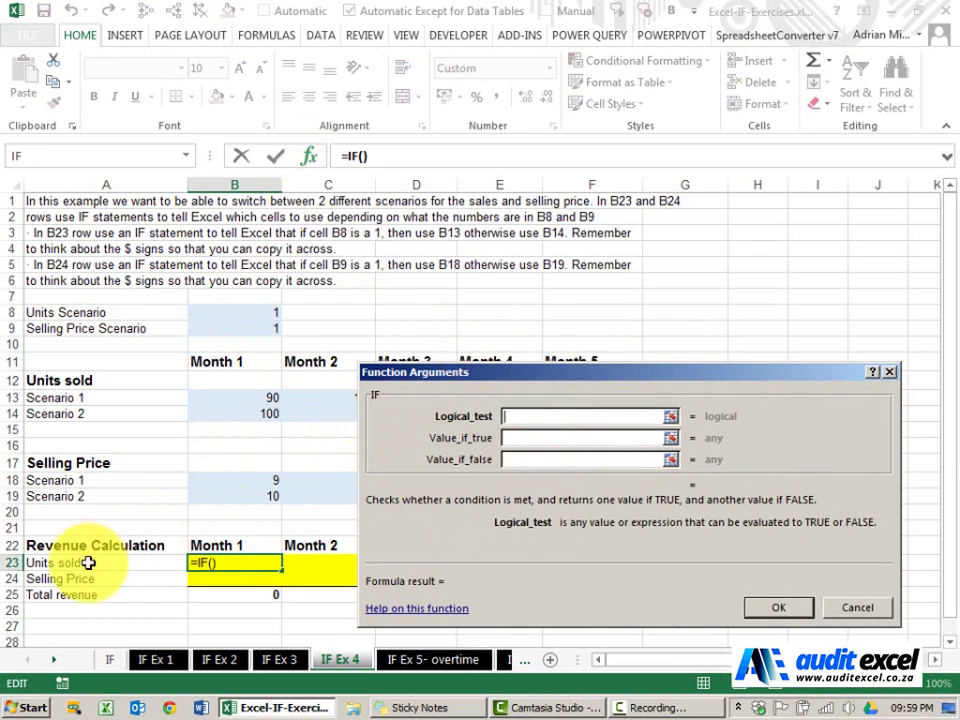
Set the arguments to $B$8=1, B13 and B14, which previews 90
{"action": "left_click", "coordinate": [241, 312]}
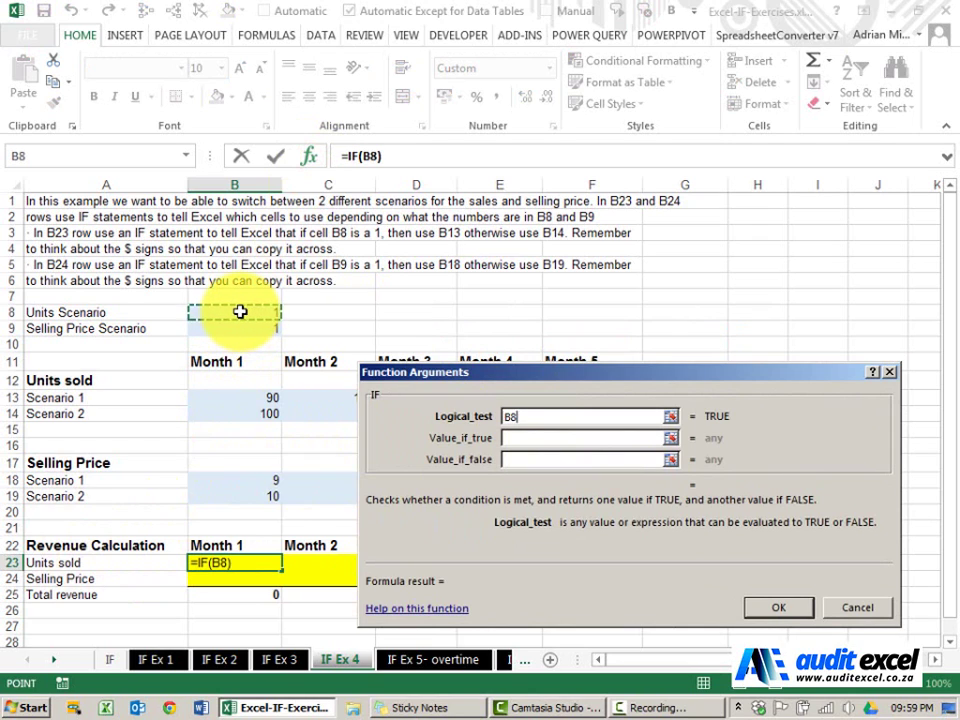
{"action": "type", "text": "=1"}
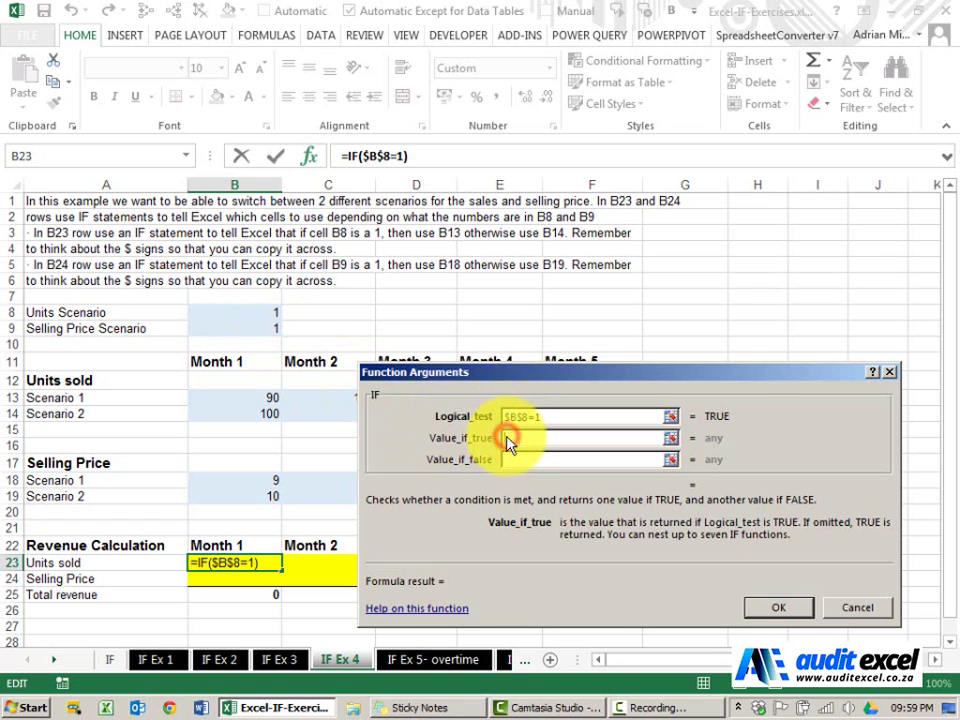
{"action": "left_click", "coordinate": [258, 399]}
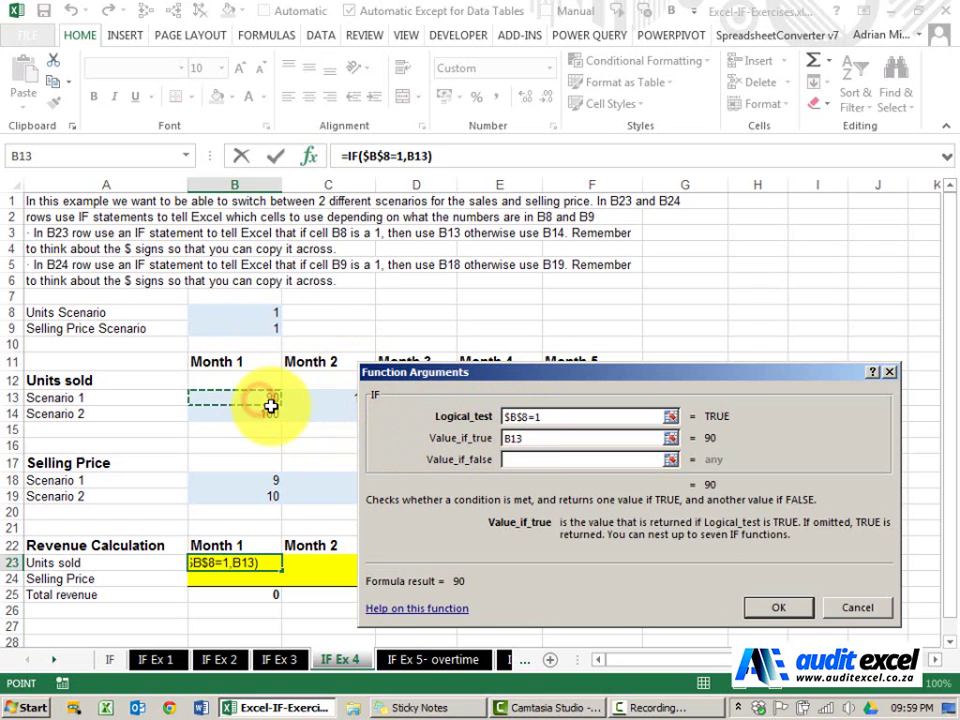
{"action": "left_click", "coordinate": [508, 459]}
{"action": "left_click", "coordinate": [509, 460]}
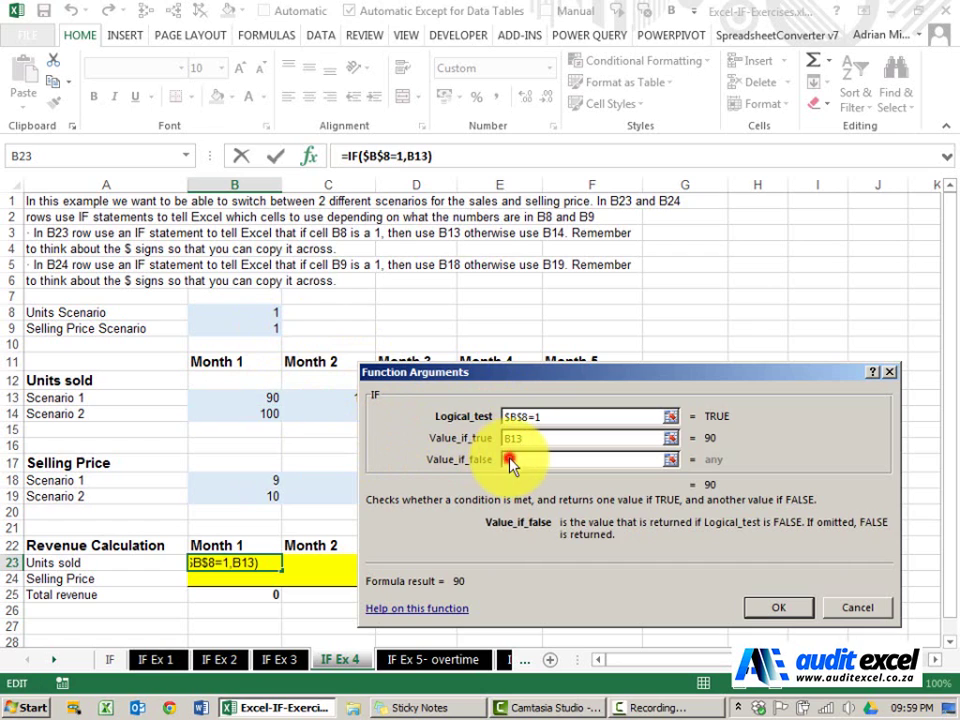
{"action": "left_click", "coordinate": [235, 416]}
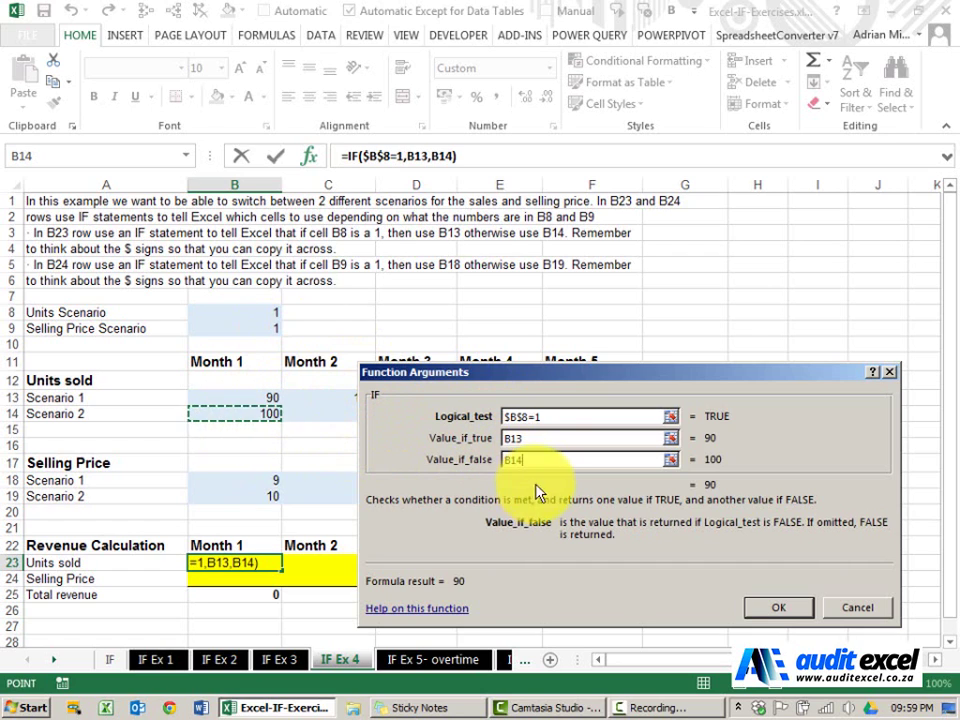
Fill Units sold across B23:F23 (90, 105, 110, 116, 122) and trace Months 2–4 precedents
{"action": "left_click", "coordinate": [753, 605]}
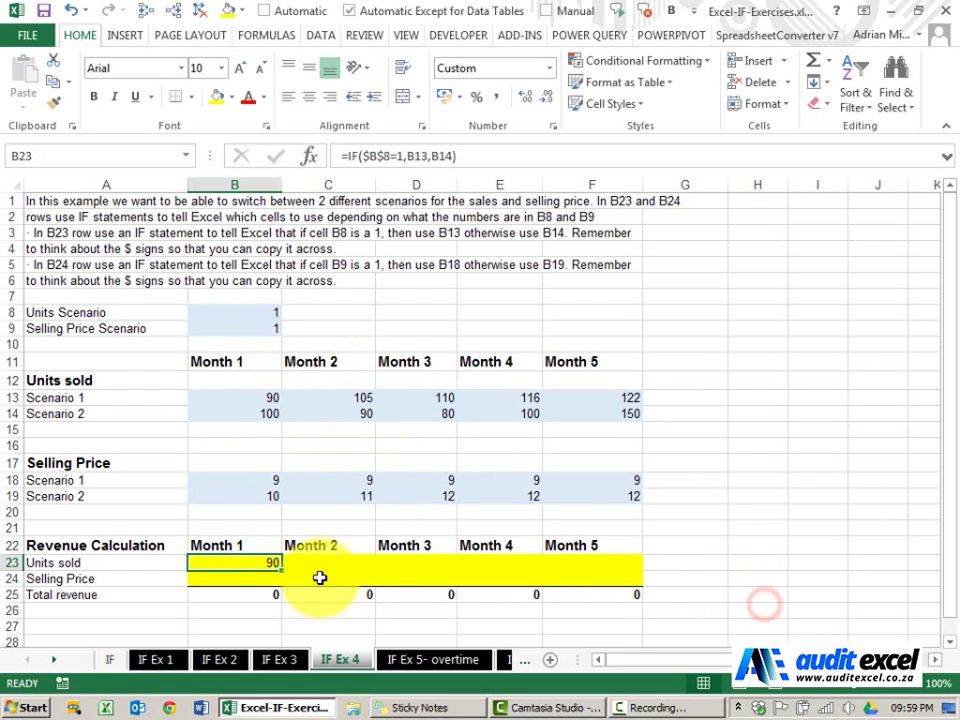
{"action": "left_click_drag", "start_coordinate": [283, 569], "coordinate": [560, 573]}
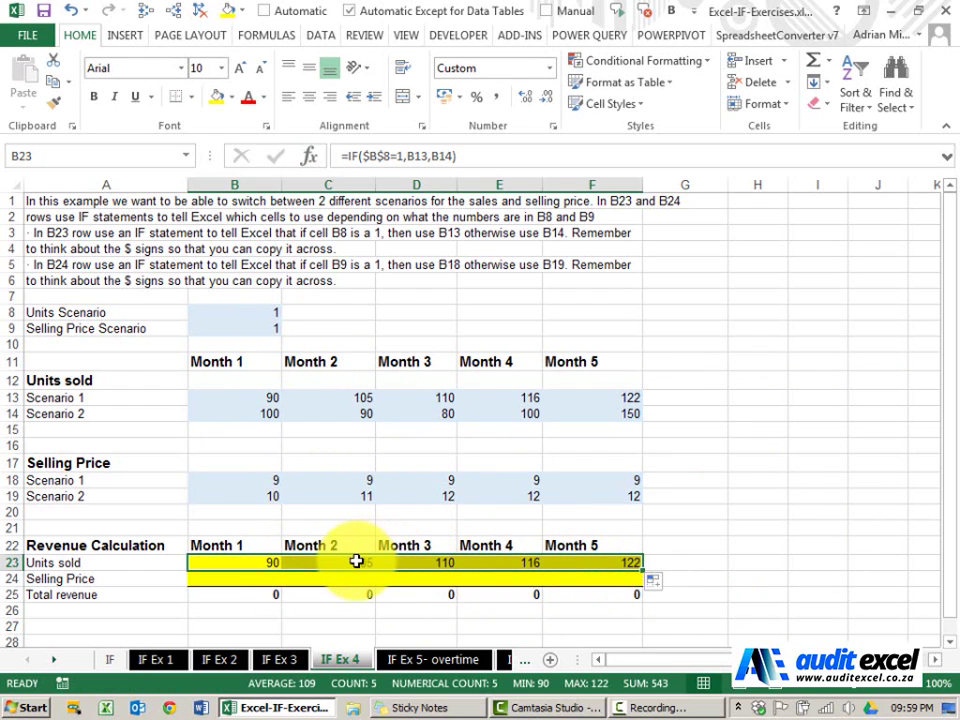
{"action": "left_click", "coordinate": [360, 561]}
{"action": "left_click", "coordinate": [143, 14]}
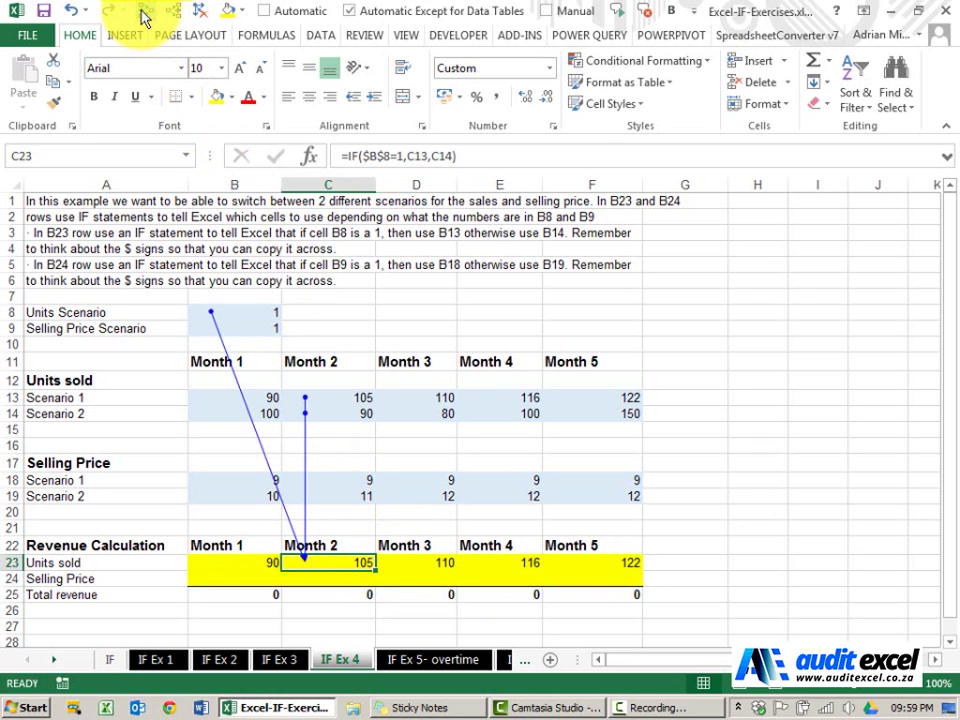
{"action": "key", "text": "Right"}
{"action": "left_click", "coordinate": [143, 14]}
{"action": "key", "text": "Right"}
{"action": "left_click", "coordinate": [143, 14]}
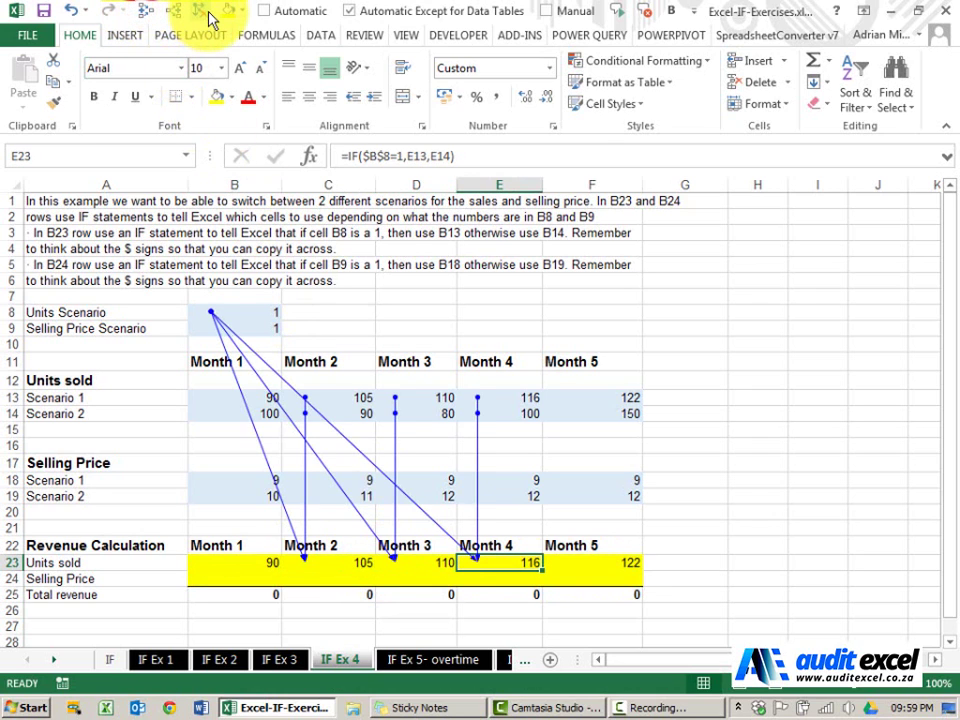
Remove the precedent arrows and begin a function in the Month 1 Selling Price cell B24
{"action": "left_click", "coordinate": [182, 15]}
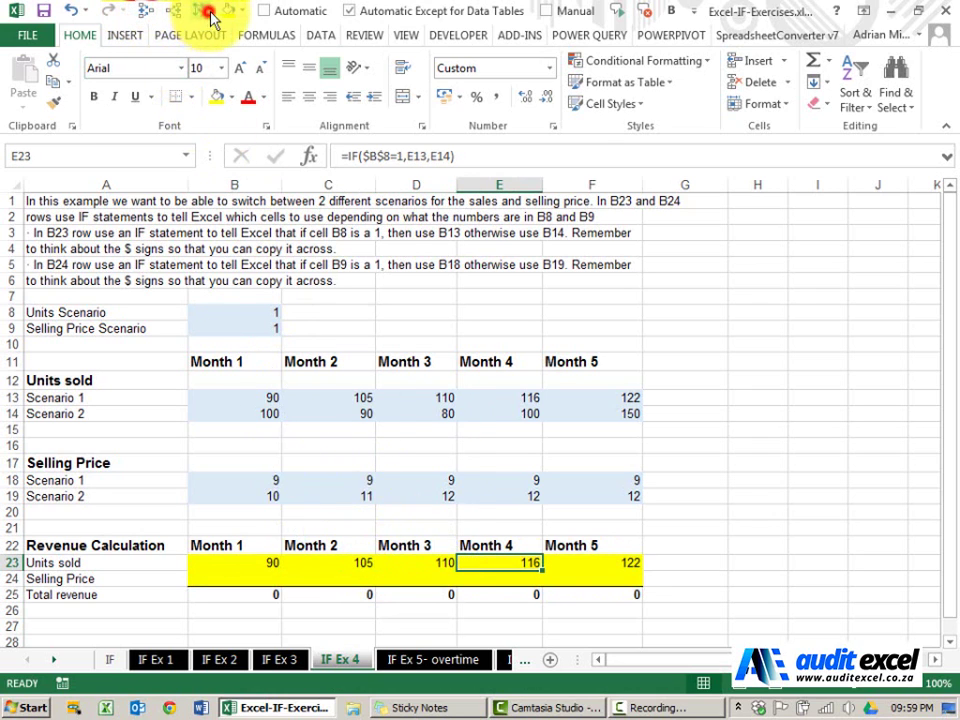
{"action": "left_click", "coordinate": [258, 579]}
{"action": "left_click", "coordinate": [313, 157]}
Build =IF($B$9=1,B18,B19) in B24 to pick the Scenario 1 or Scenario 2 price
{"action": "left_click", "coordinate": [532, 531]}
{"action": "key", "text": "i"}
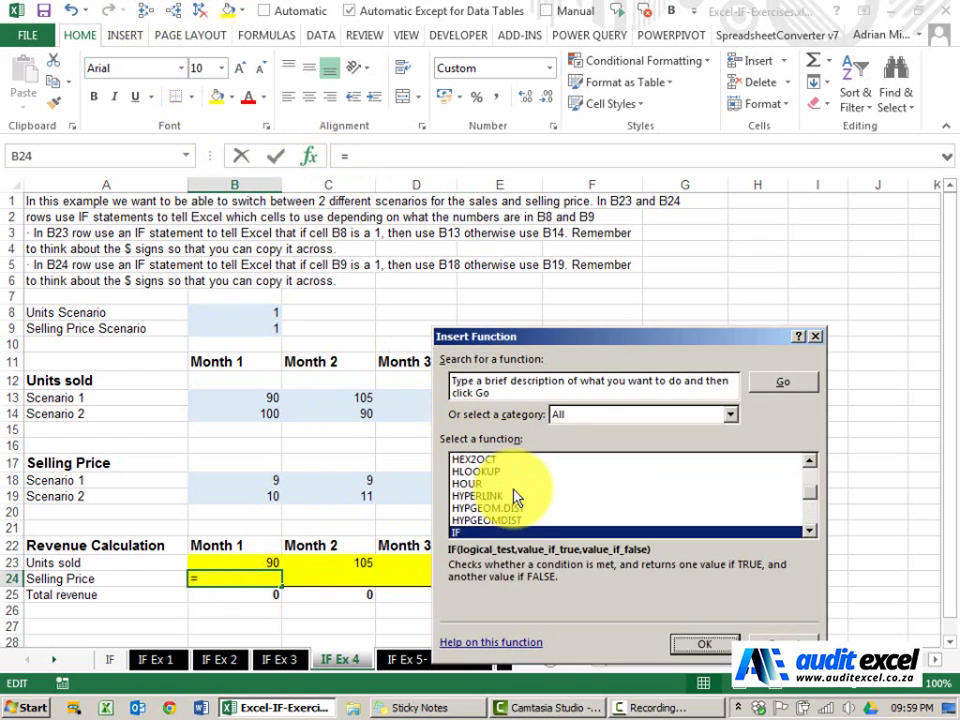
{"action": "double_click", "coordinate": [520, 531]}
{"action": "left_click_drag", "start_coordinate": [497, 381], "coordinate": [517, 397]}
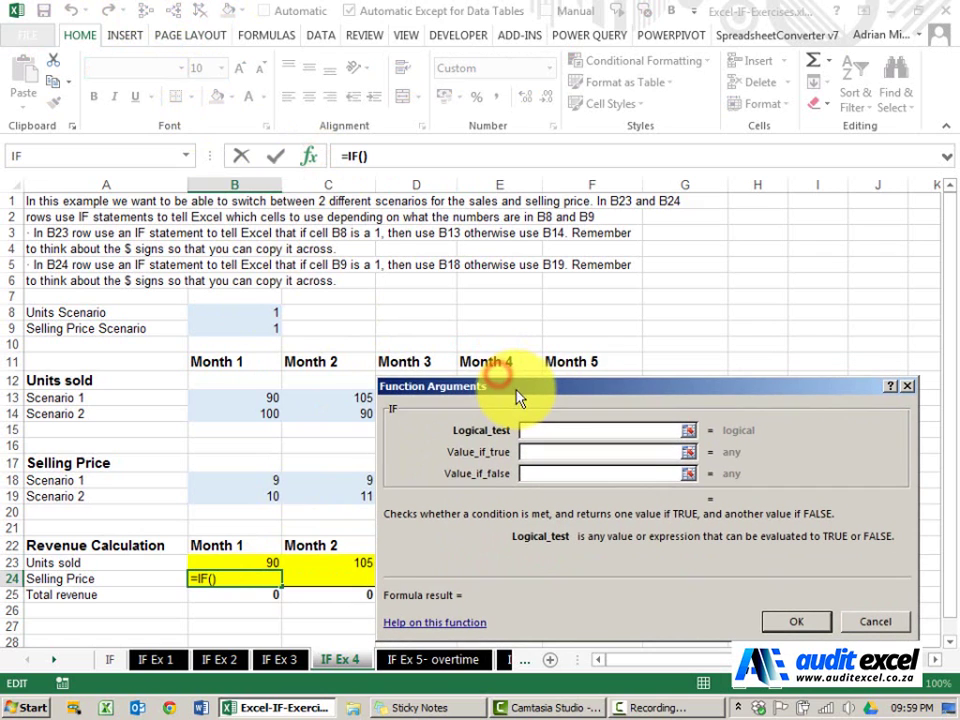
{"action": "left_click", "coordinate": [222, 328]}
{"action": "type", "text": "="}
{"action": "left_click", "coordinate": [556, 431]}
{"action": "type", "text": "1"}
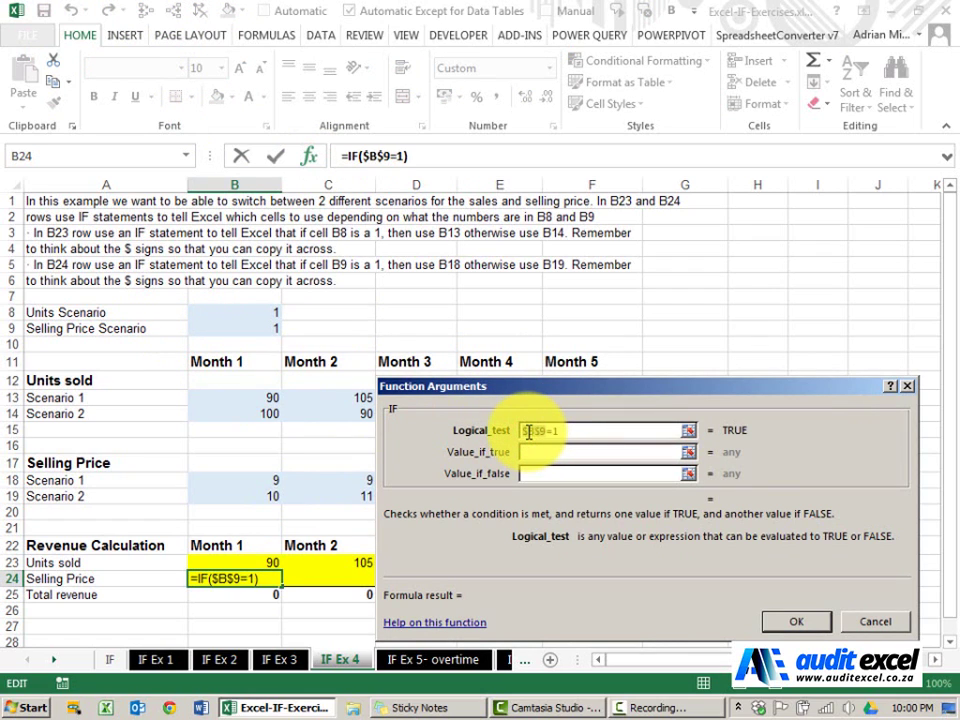
{"action": "left_click", "coordinate": [591, 451]}
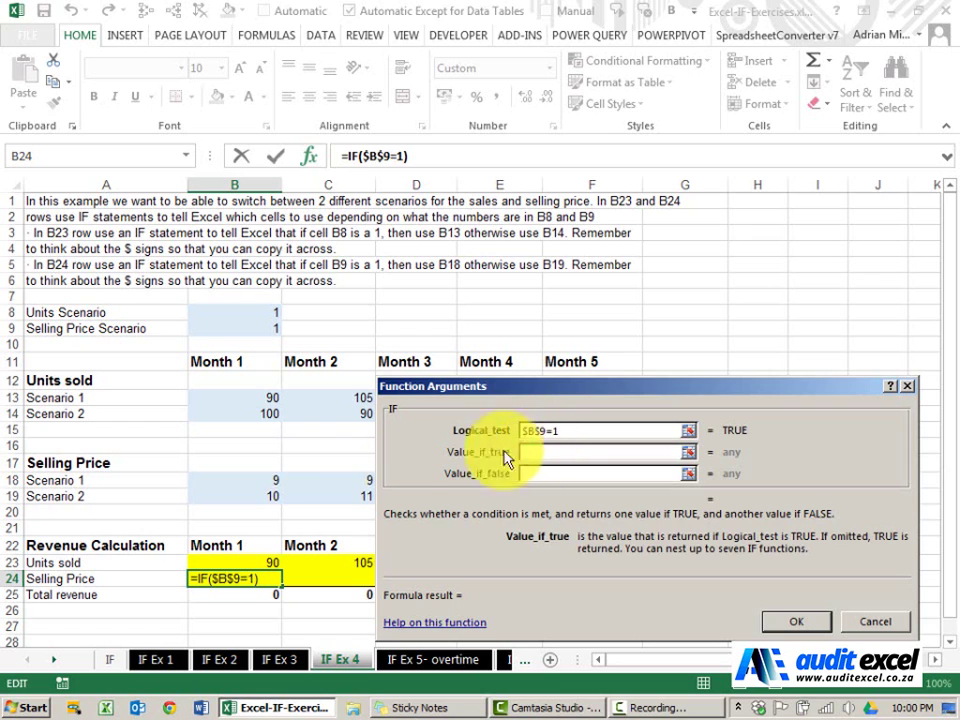
{"action": "left_click", "coordinate": [271, 478]}
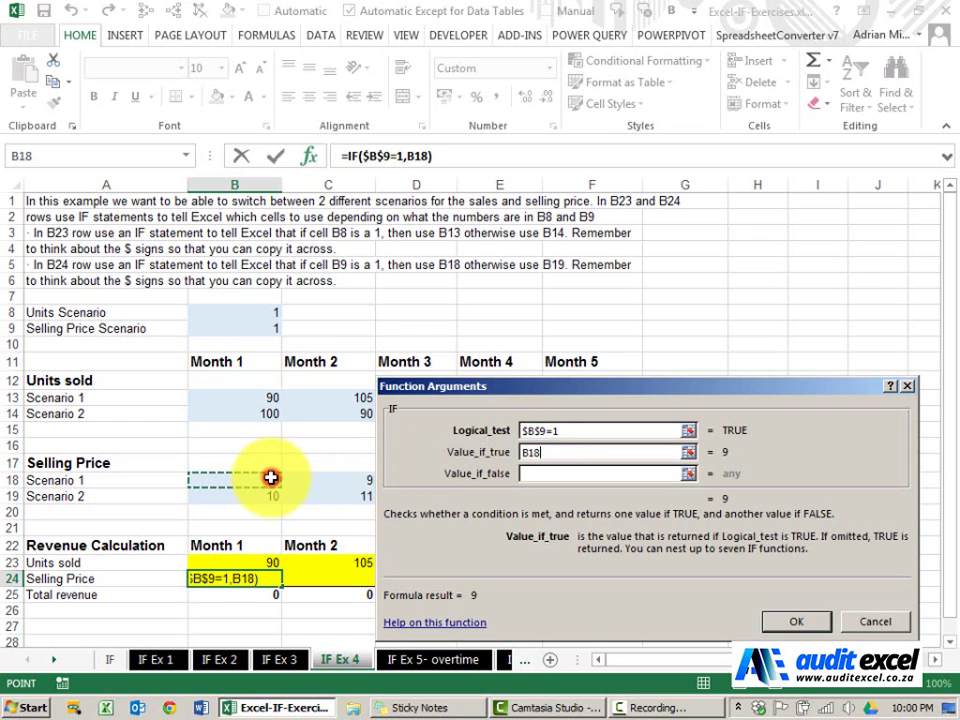
{"action": "left_click", "coordinate": [528, 474]}
{"action": "left_click", "coordinate": [264, 496]}
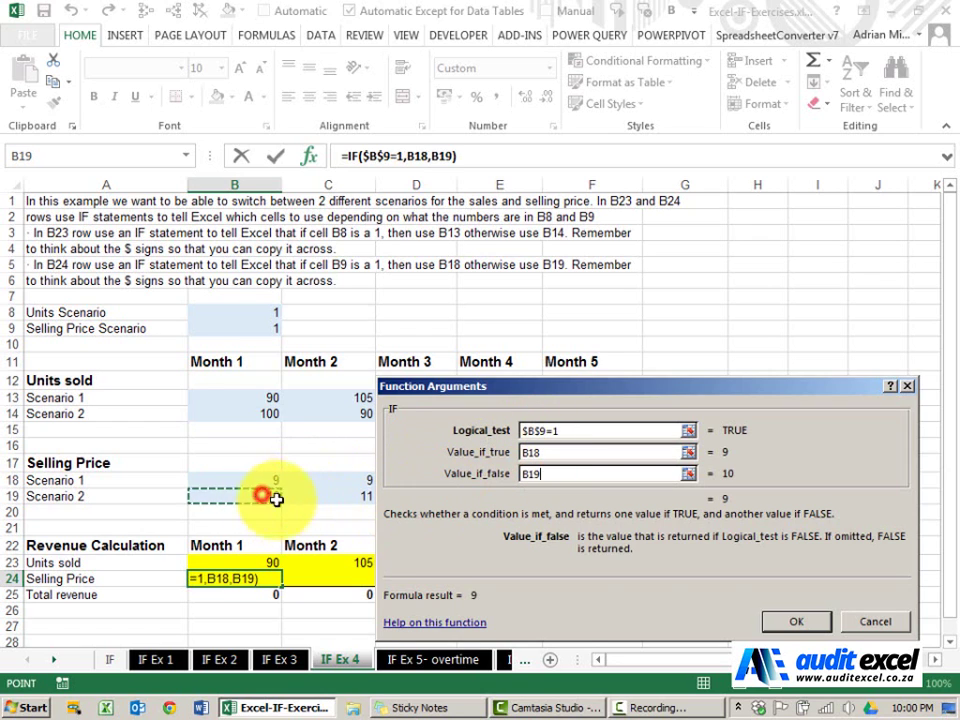
Confirm the B24 selling price formula and fill it across Months 1–5 to F24
{"action": "left_click", "coordinate": [771, 620]}
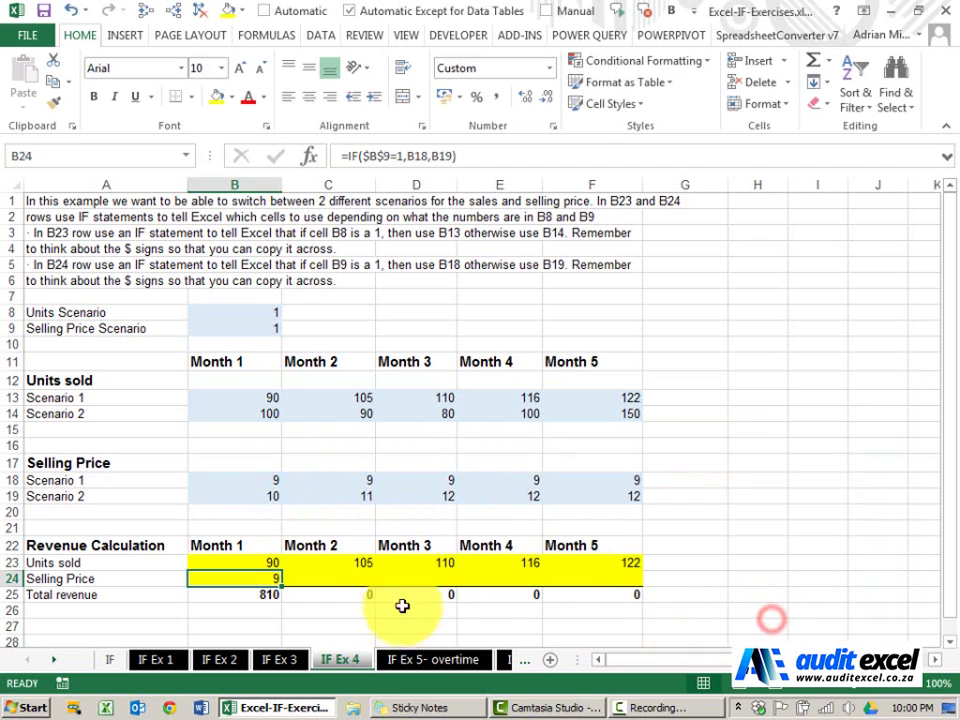
{"action": "left_click_drag", "start_coordinate": [284, 584], "coordinate": [598, 581]}
{"action": "left_click", "coordinate": [270, 576]}
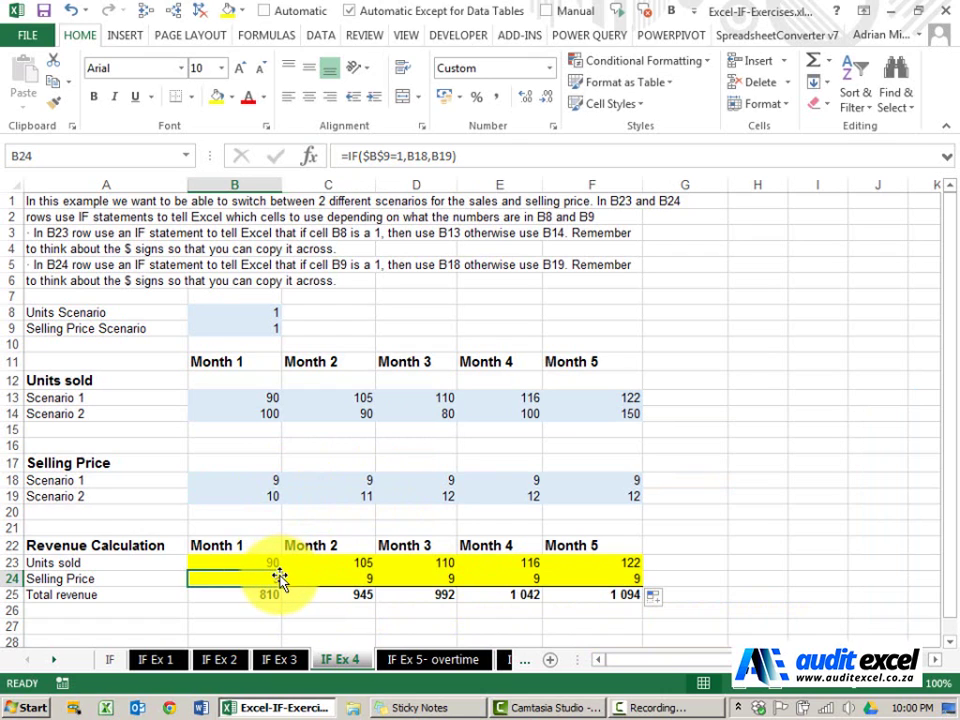
Set the units scenario in B8 and the price scenario in B9 both to 2
{"action": "left_click", "coordinate": [250, 313]}
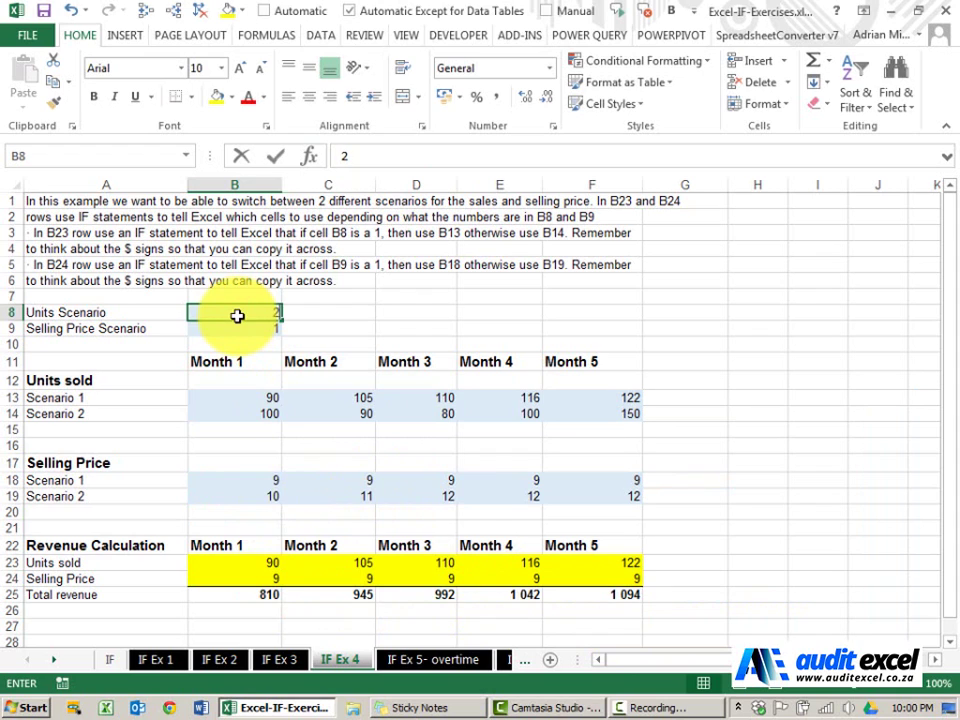
{"action": "key", "text": "Return"}
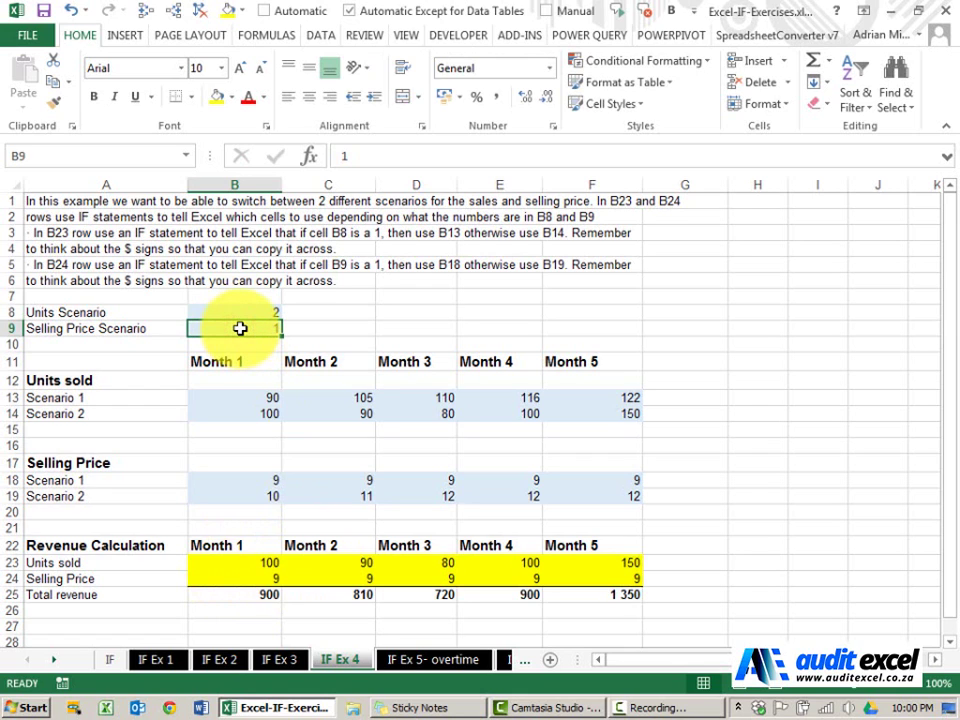
{"action": "type", "text": "2"}
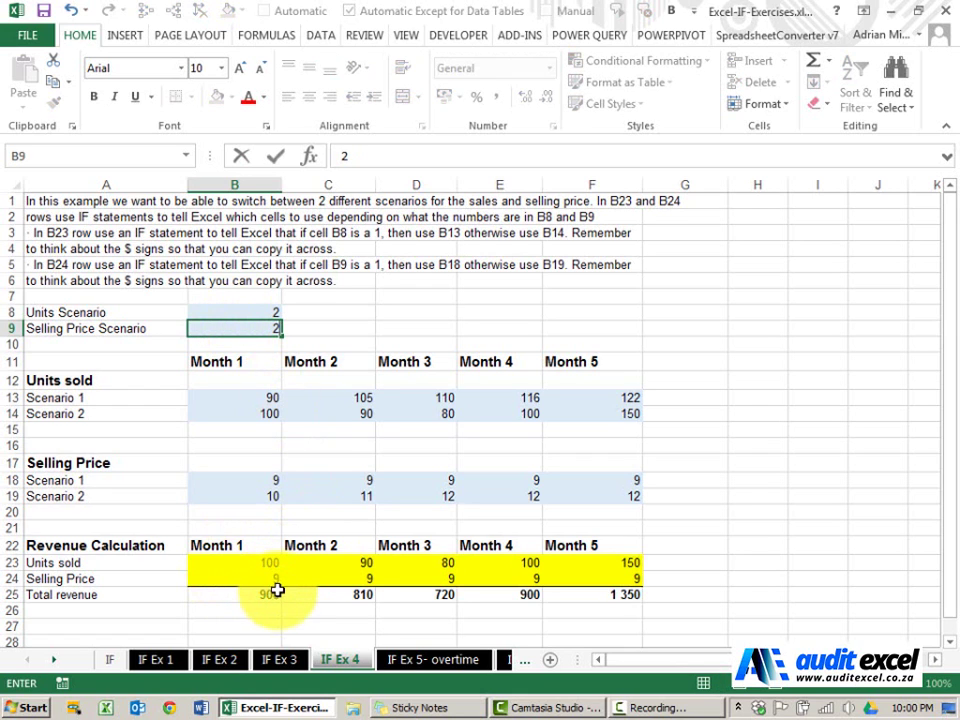
{"action": "key", "text": "Return"}
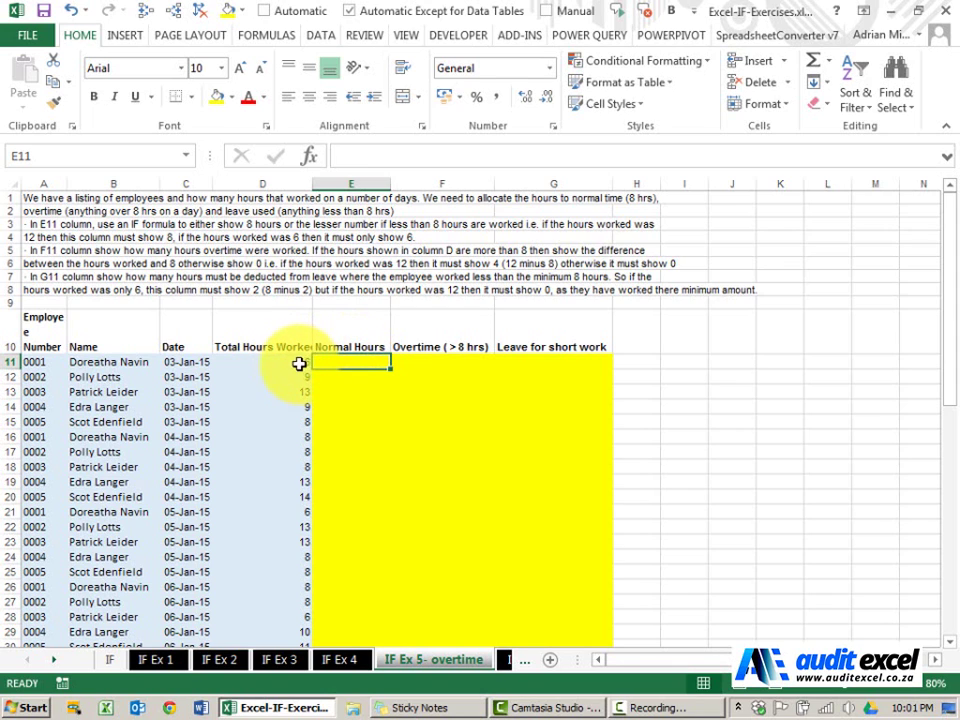
Enter =IF(D11>=8,8,D11) in E11, showing 6 normal hours for the first employee
{"action": "left_click", "coordinate": [309, 156]}
{"action": "left_click", "coordinate": [527, 497]}
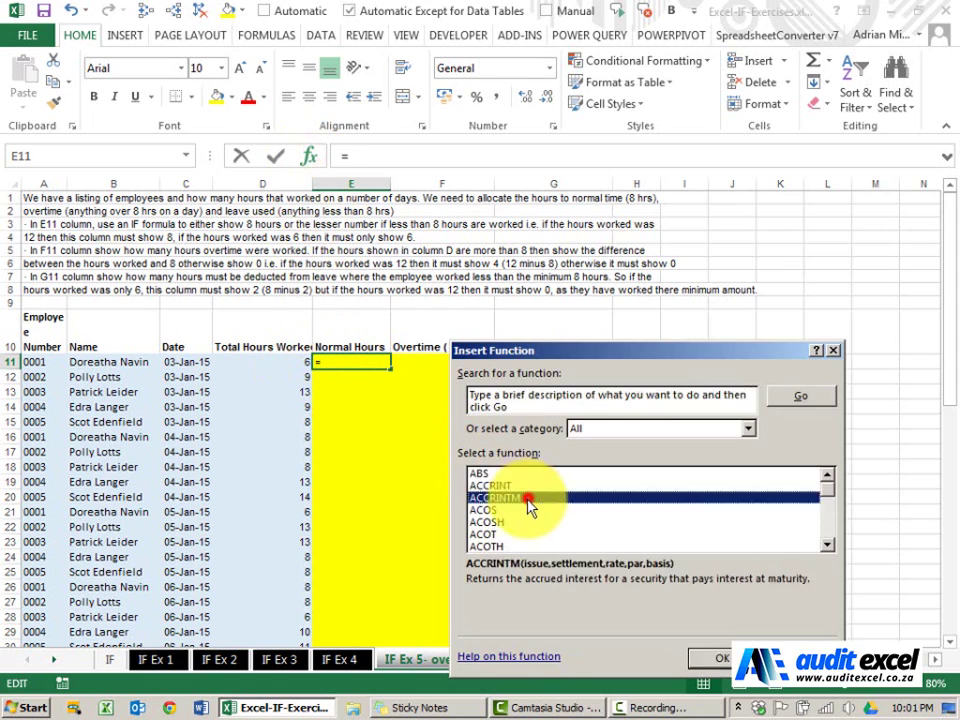
{"action": "key", "text": "i"}
{"action": "key", "text": "Return"}
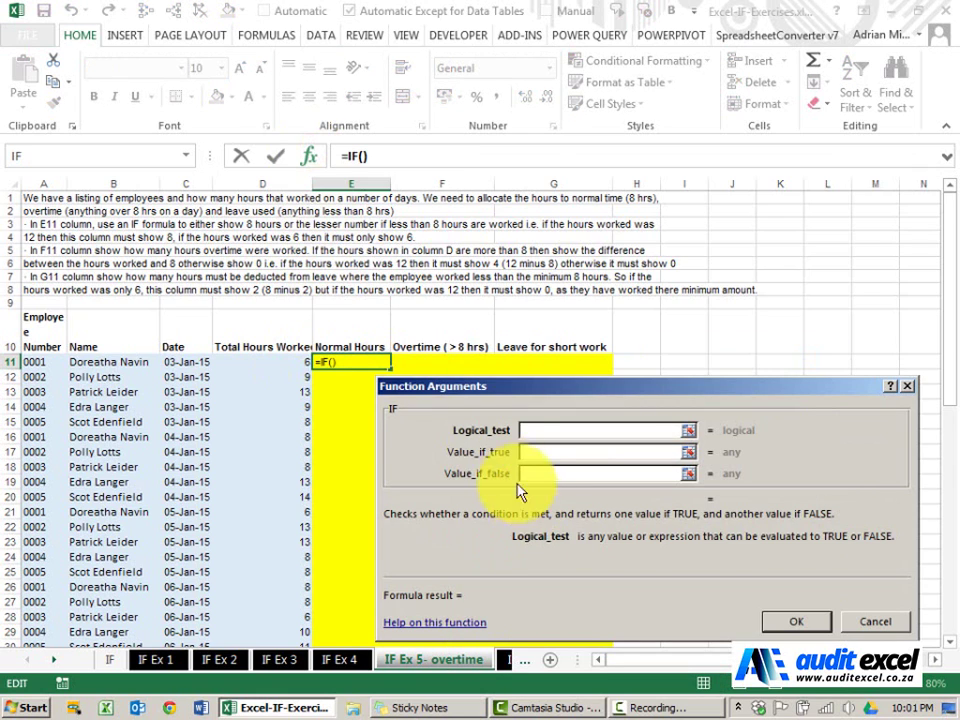
{"action": "left_click", "coordinate": [281, 358]}
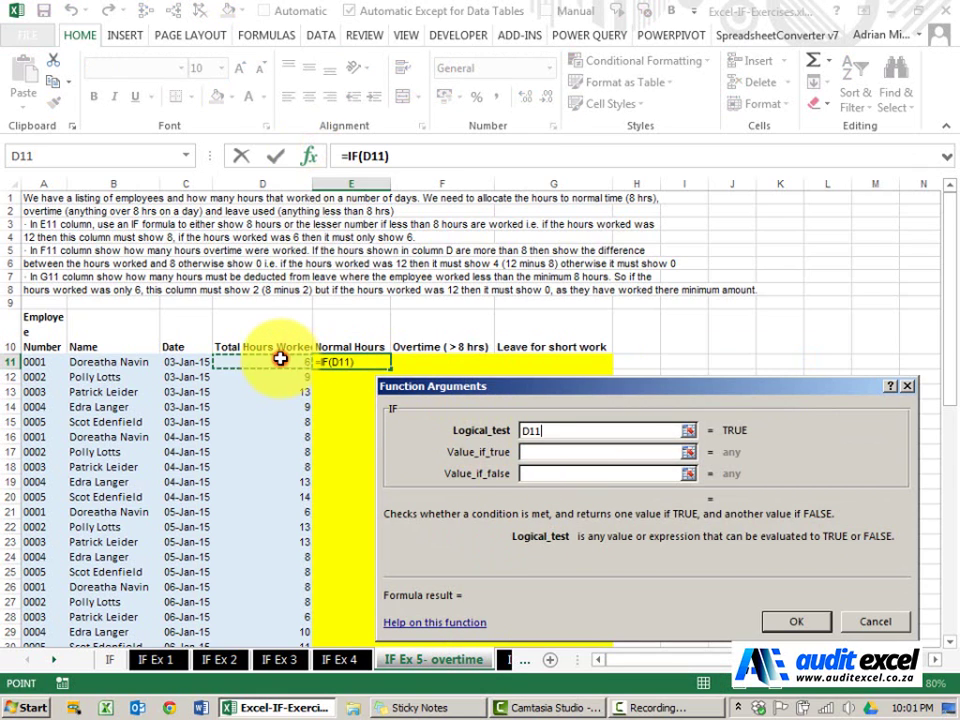
{"action": "type", "text": ">"}
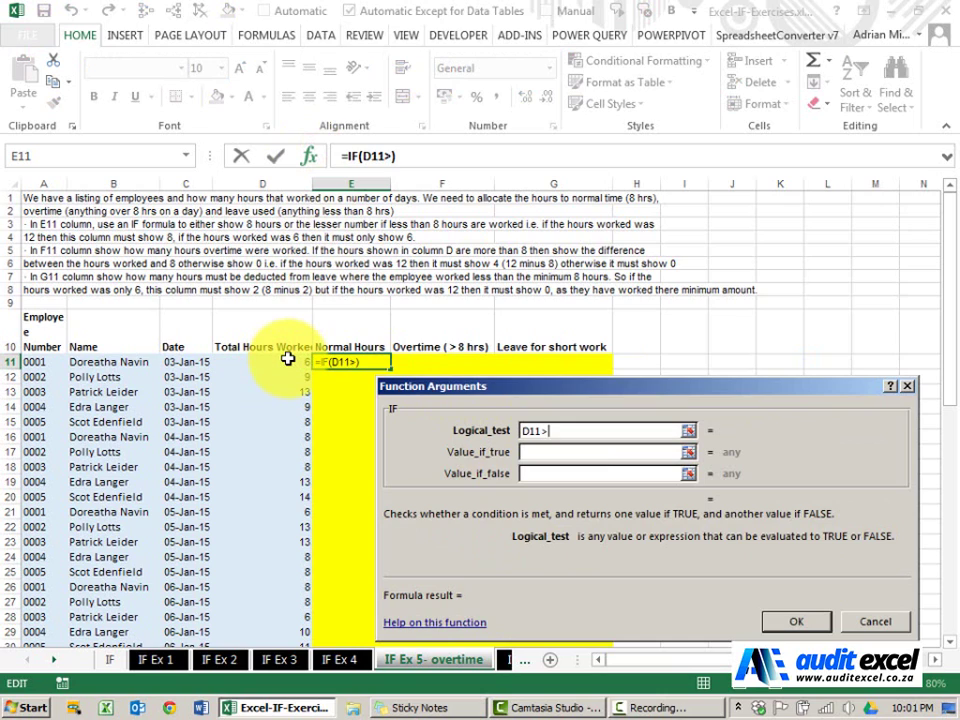
{"action": "type", "text": "=8"}
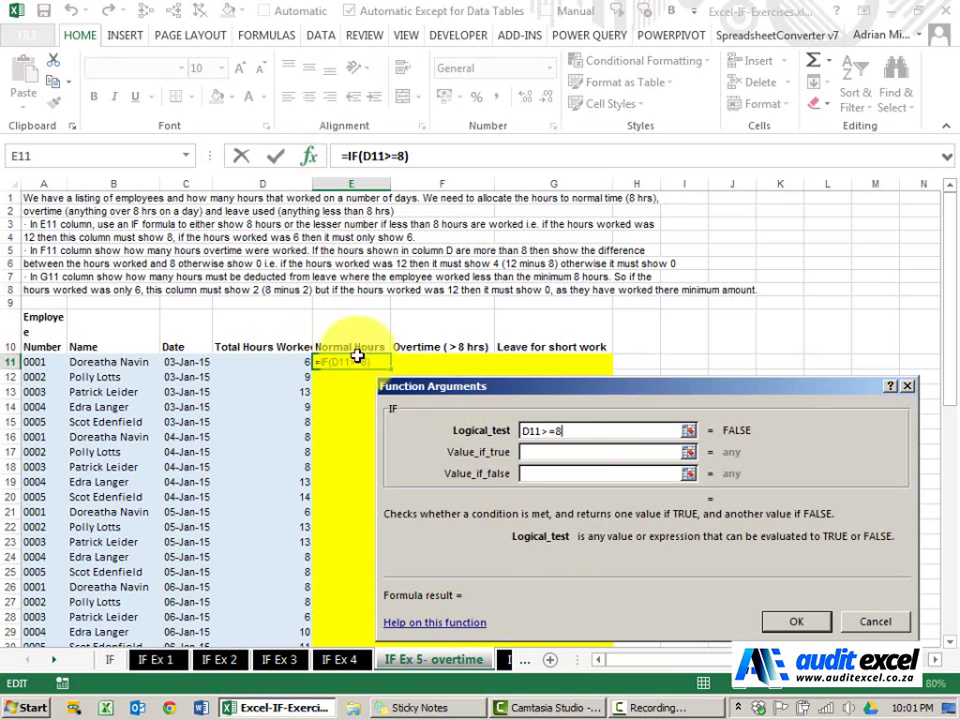
{"action": "left_click", "coordinate": [538, 458]}
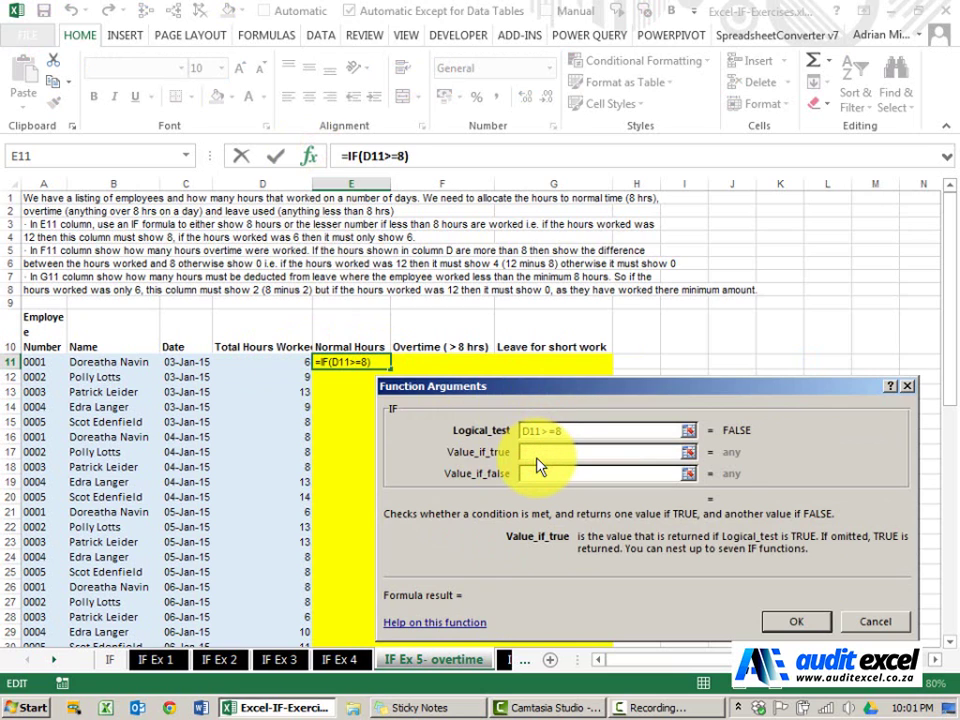
{"action": "type", "text": "8"}
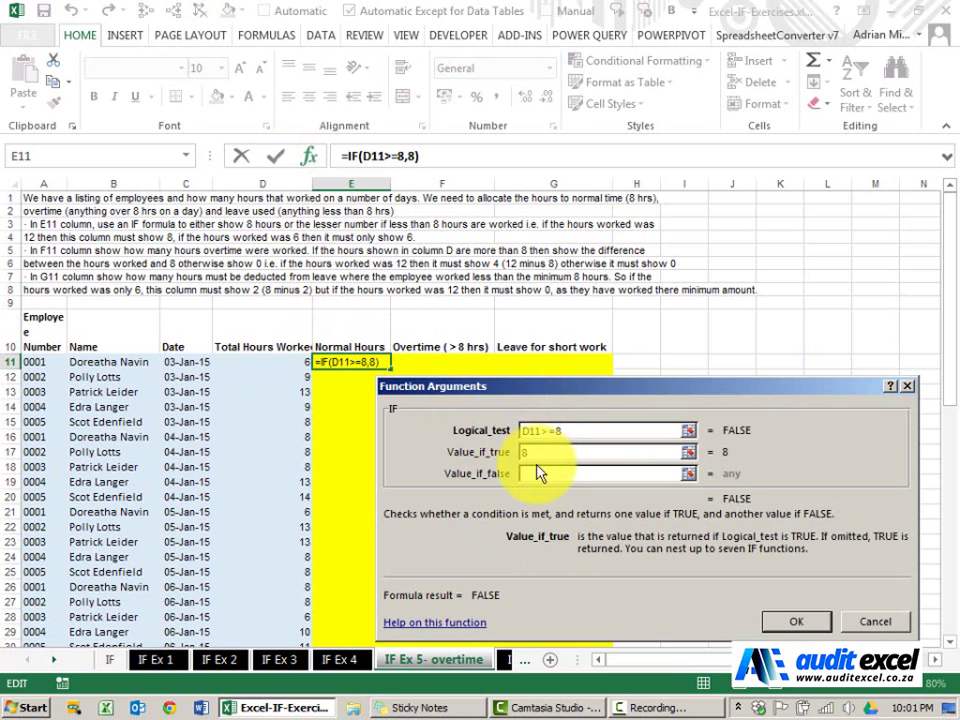
{"action": "left_click", "coordinate": [537, 472]}
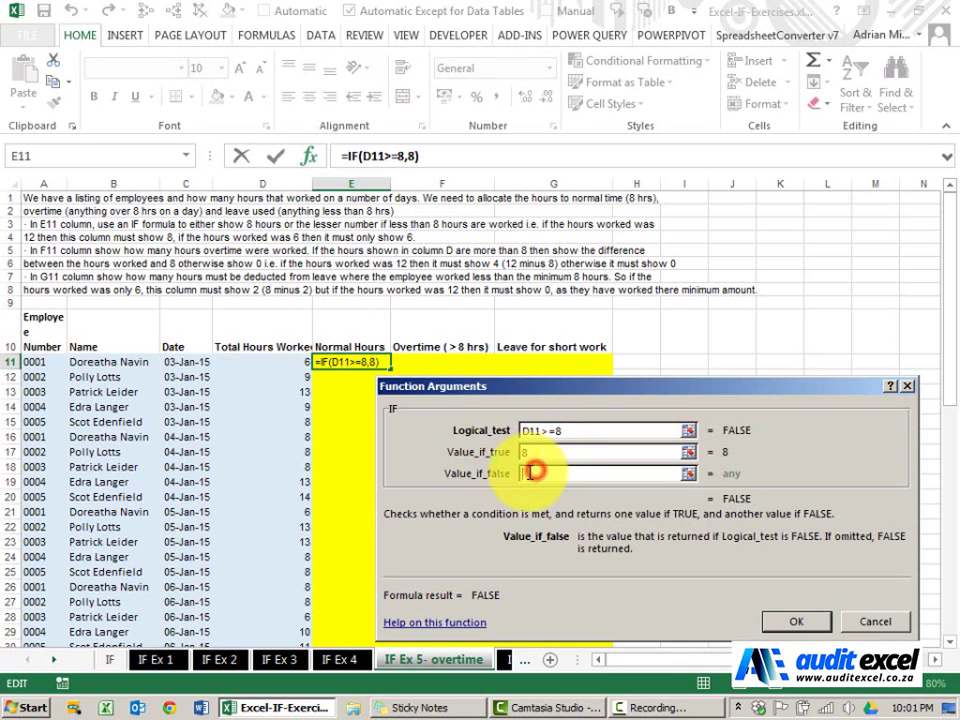
{"action": "left_click", "coordinate": [292, 361]}
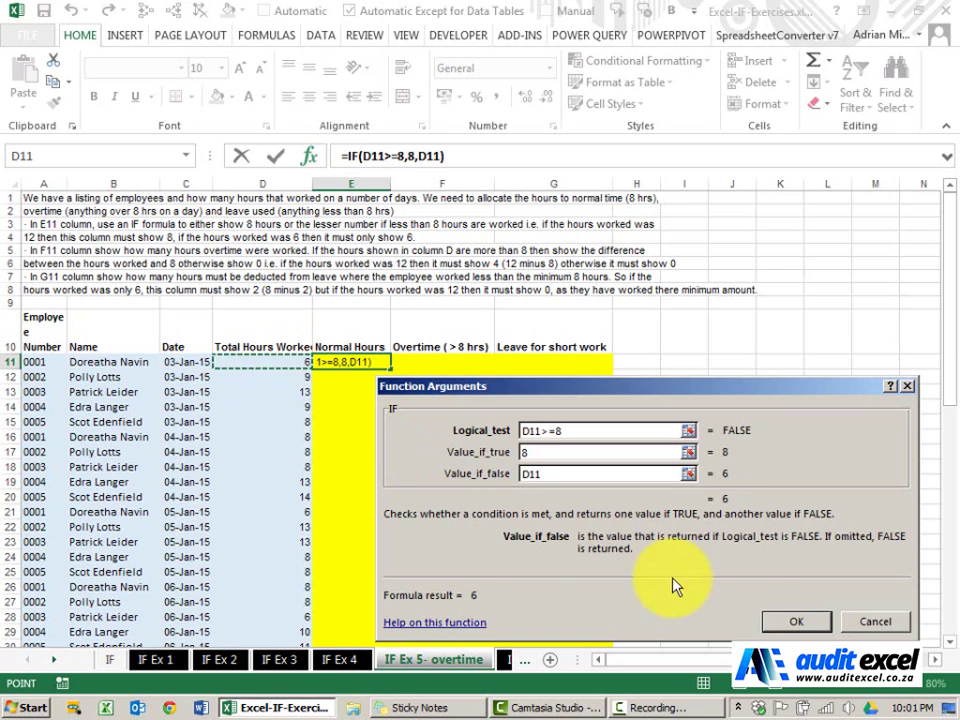
{"action": "left_click", "coordinate": [793, 621]}
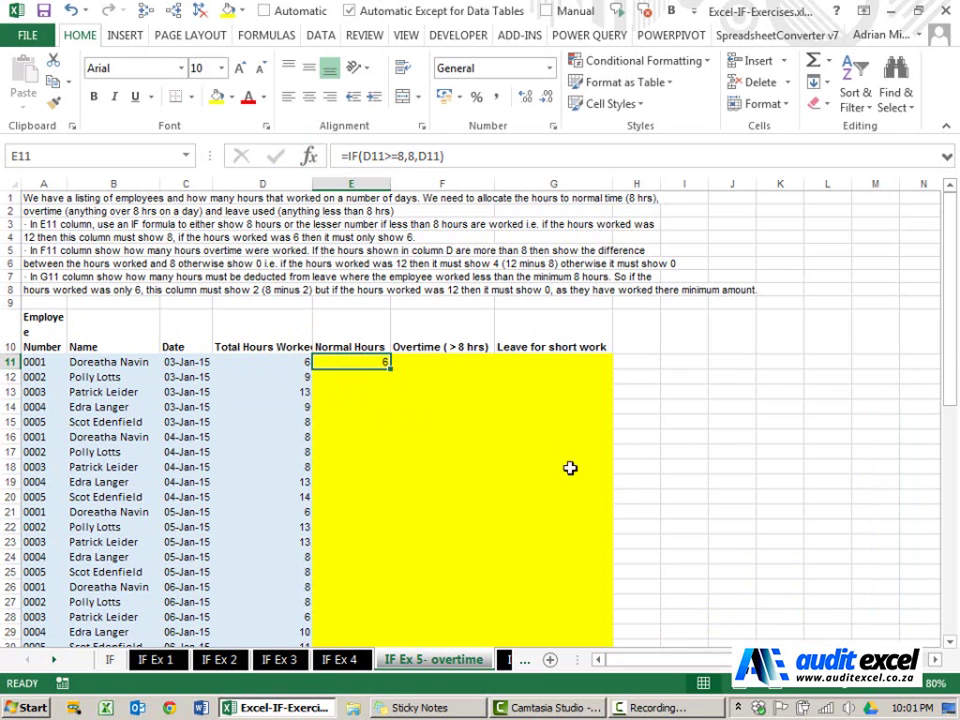
Start an IF formula in F11 testing whether D11 is at least 8 hours
{"action": "left_click", "coordinate": [453, 364]}
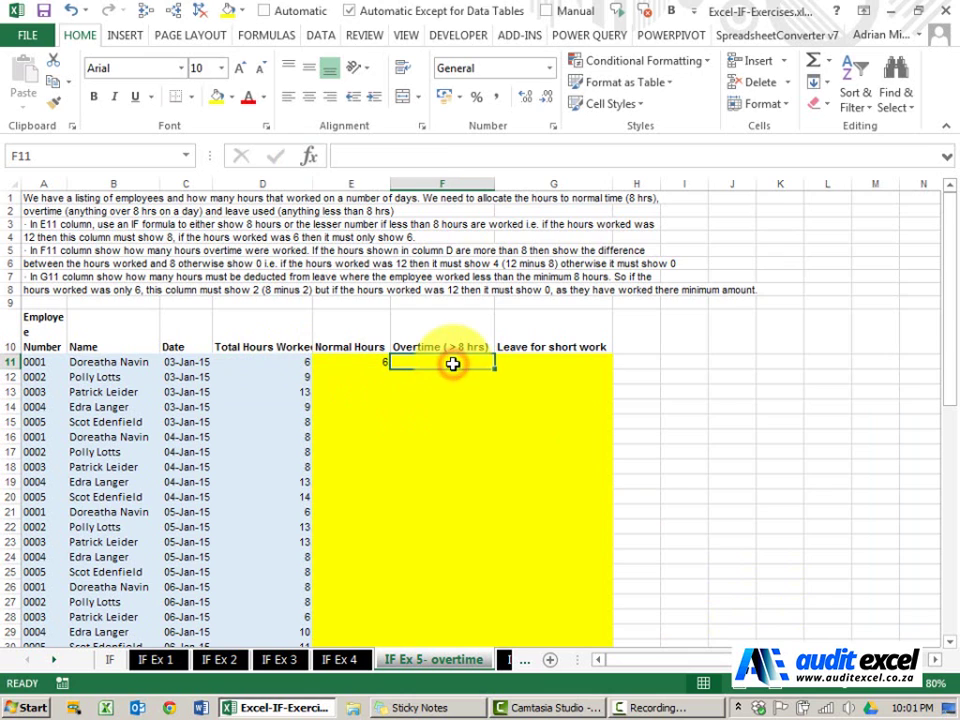
{"action": "left_click", "coordinate": [313, 155]}
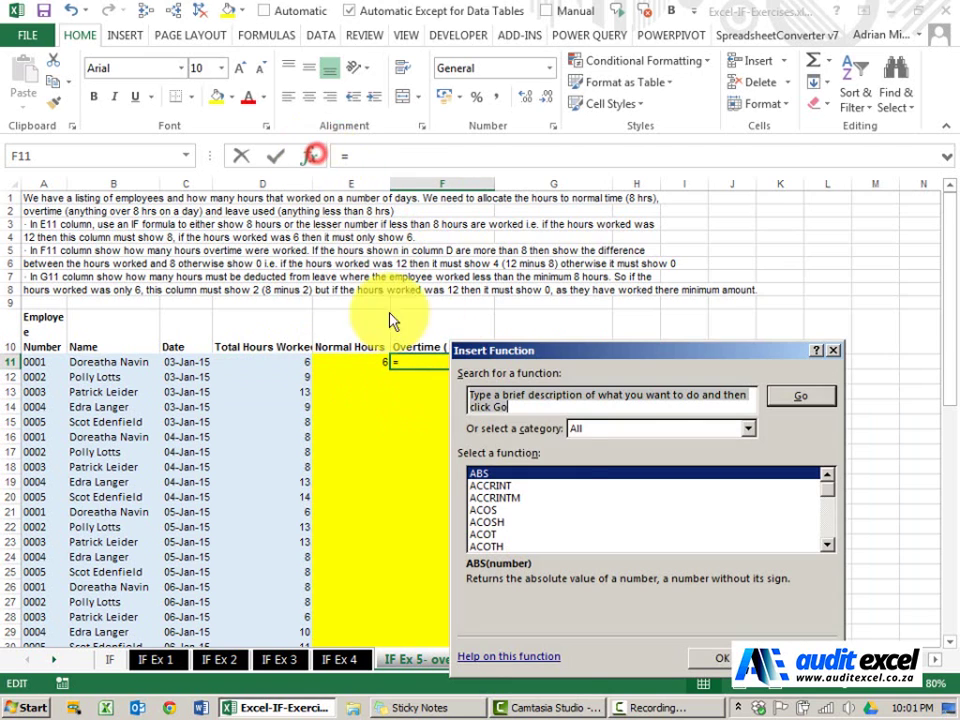
{"action": "left_click", "coordinate": [574, 497]}
{"action": "key", "text": "i"}
{"action": "key", "text": "Return"}
{"action": "left_click_drag", "start_coordinate": [604, 388], "coordinate": [530, 413]}
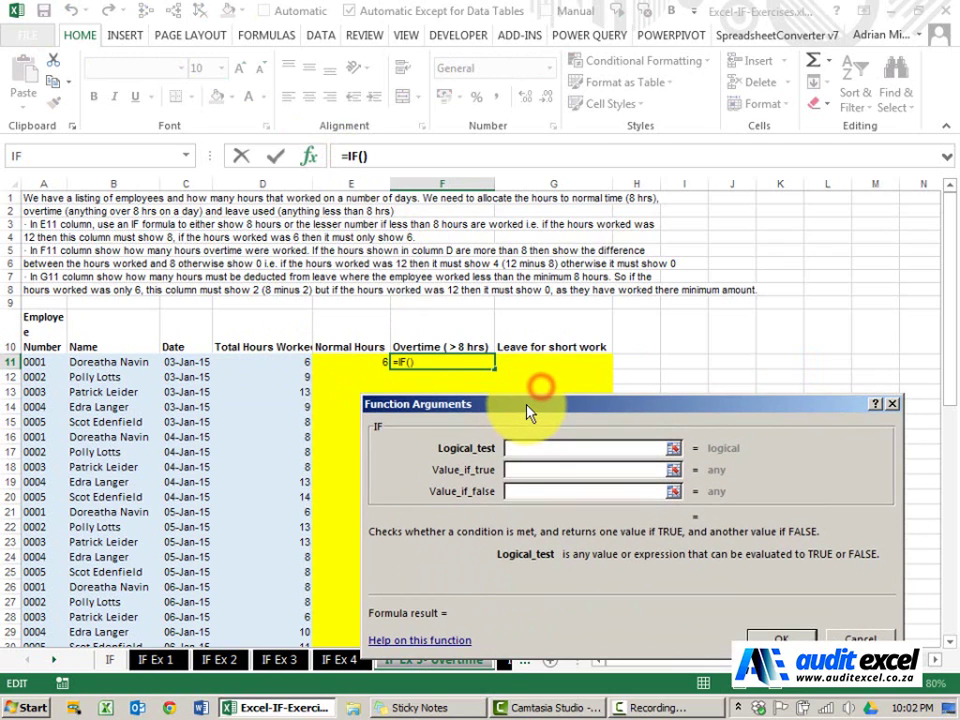
{"action": "left_click", "coordinate": [296, 360]}
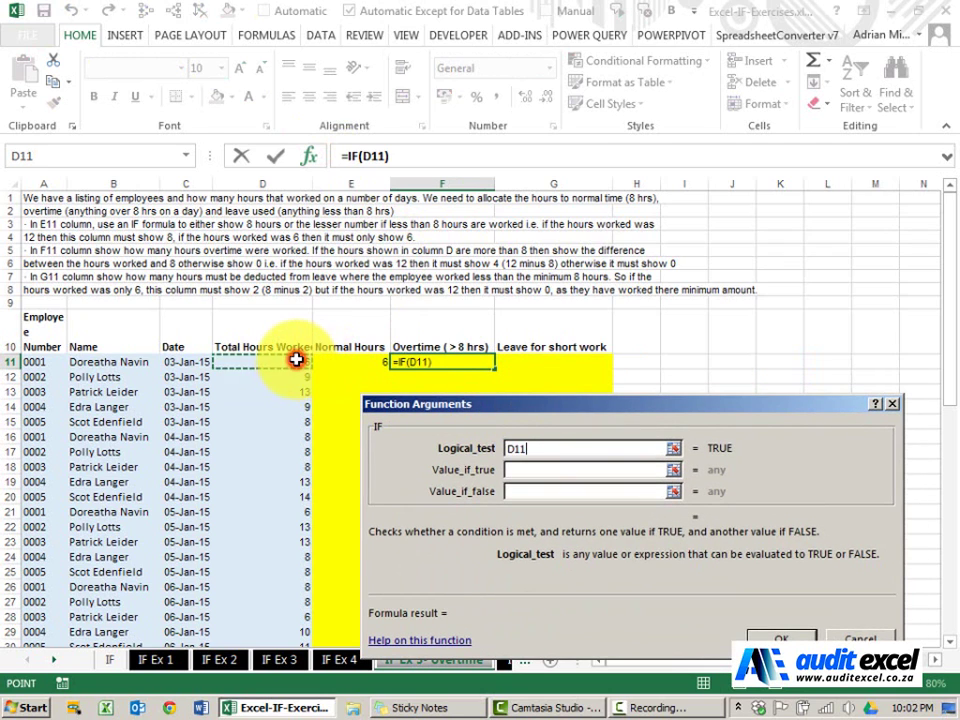
{"action": "left_click", "coordinate": [535, 448]}
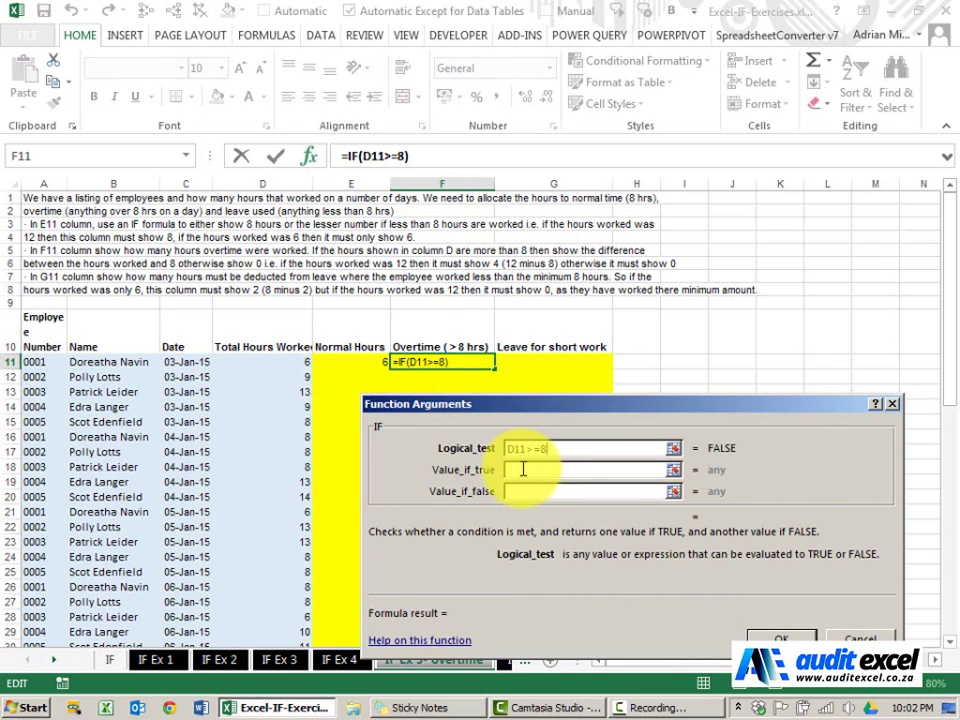
Return D11-8 as overtime when true and 0 otherwise, giving 0 for the first employee
{"action": "left_click", "coordinate": [521, 469]}
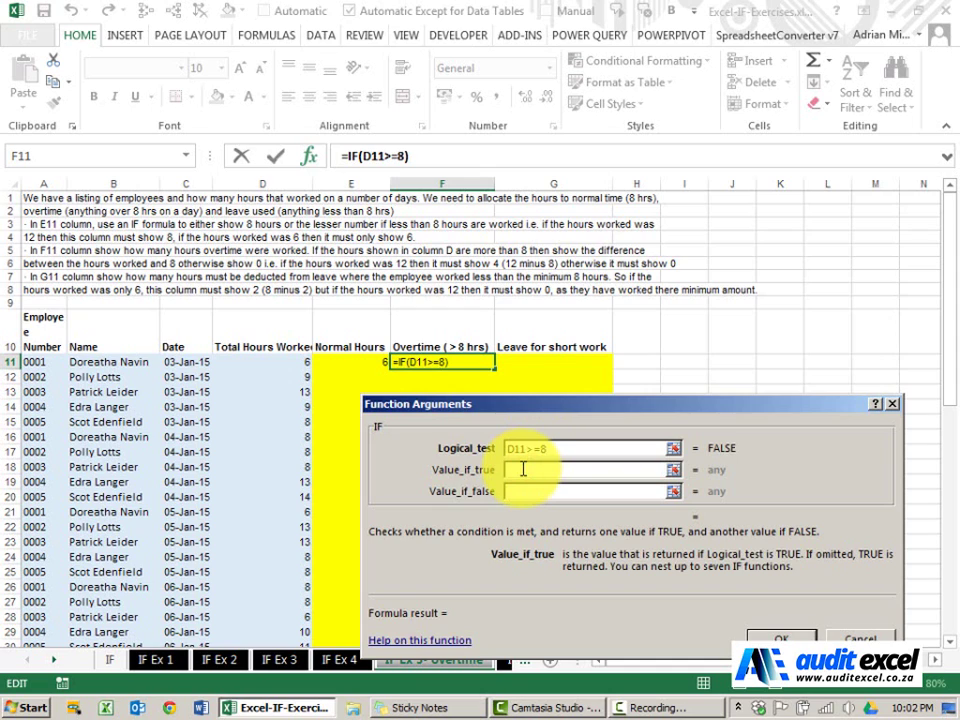
{"action": "left_click", "coordinate": [285, 362]}
{"action": "type", "text": "-8"}
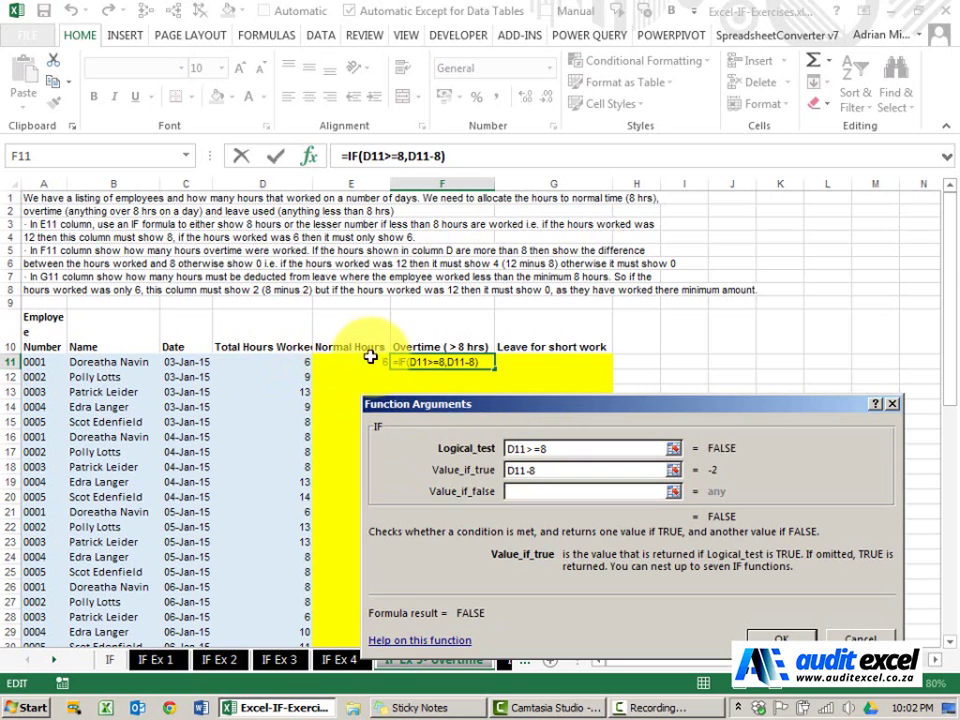
{"action": "left_click", "coordinate": [516, 487]}
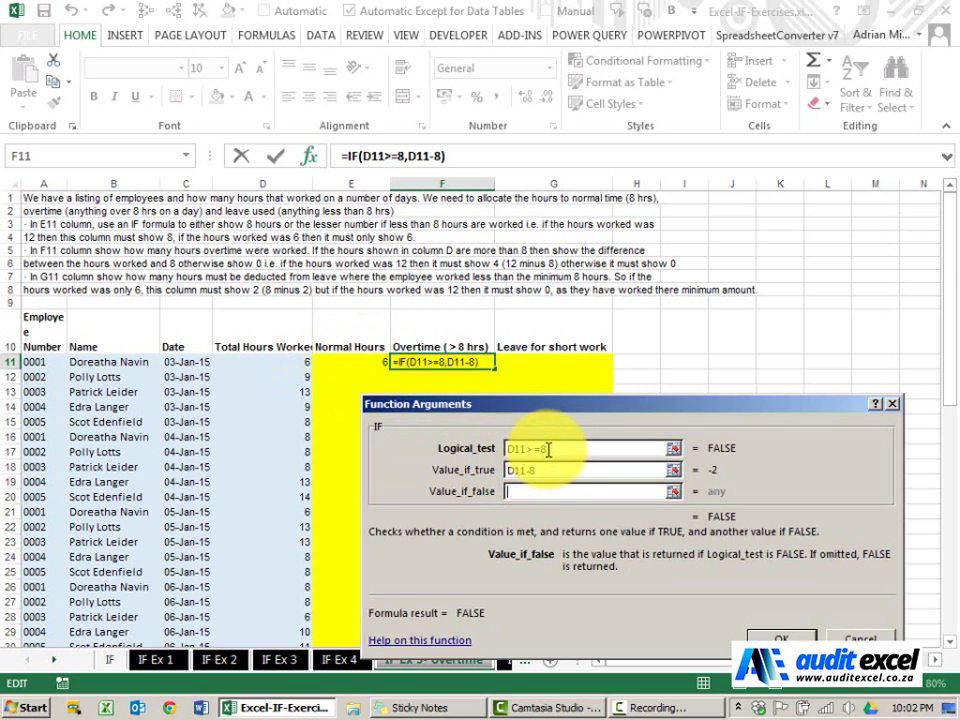
{"action": "left_click", "coordinate": [531, 490]}
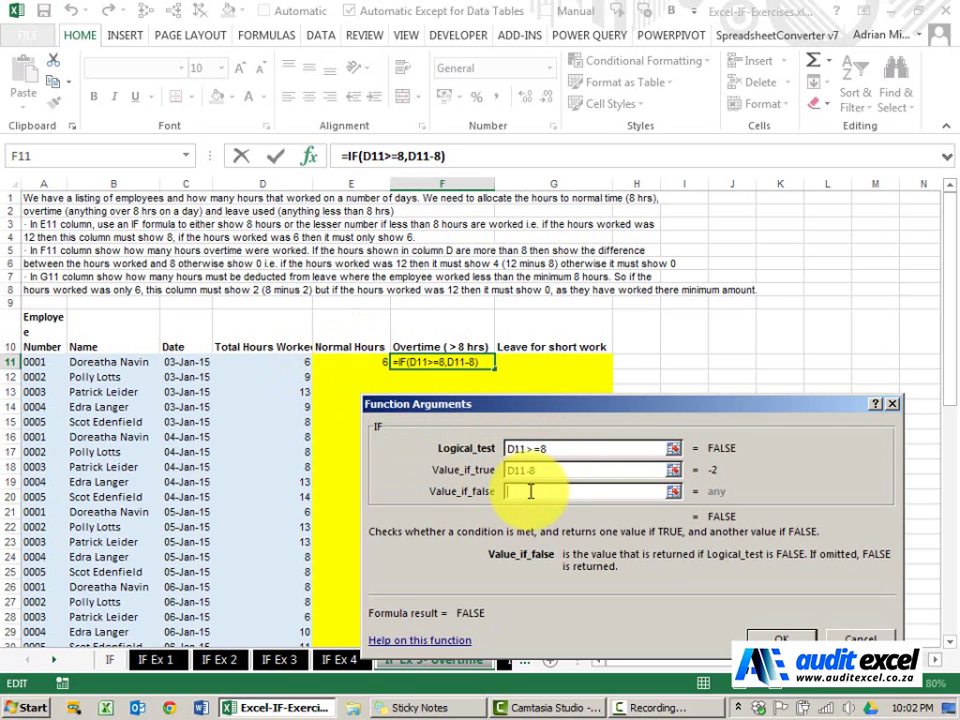
{"action": "type", "text": "0"}
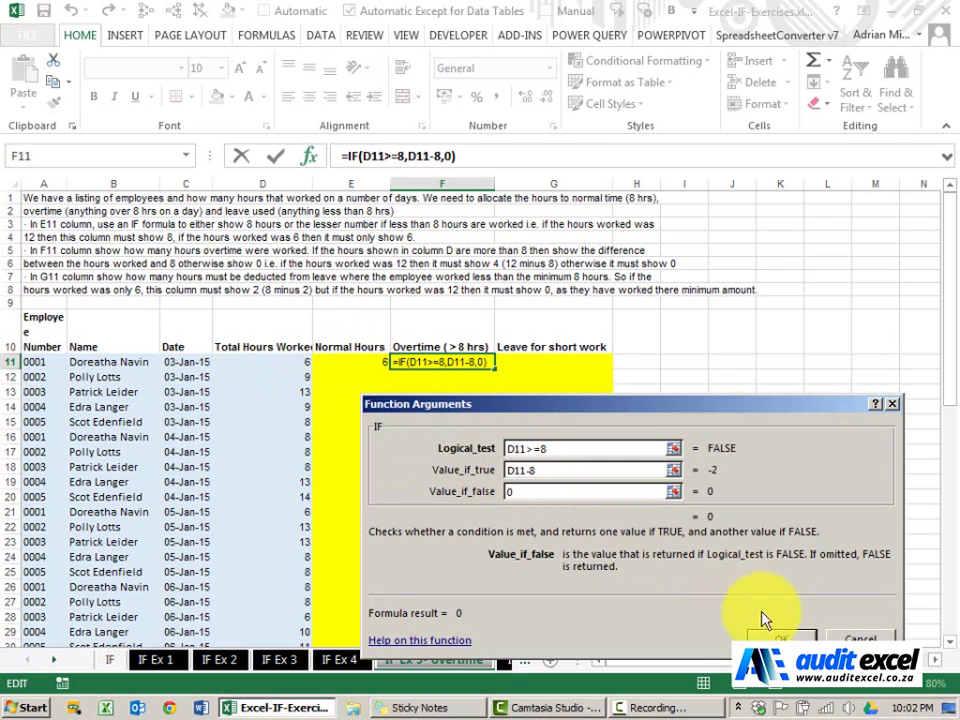
{"action": "left_click", "coordinate": [775, 637]}
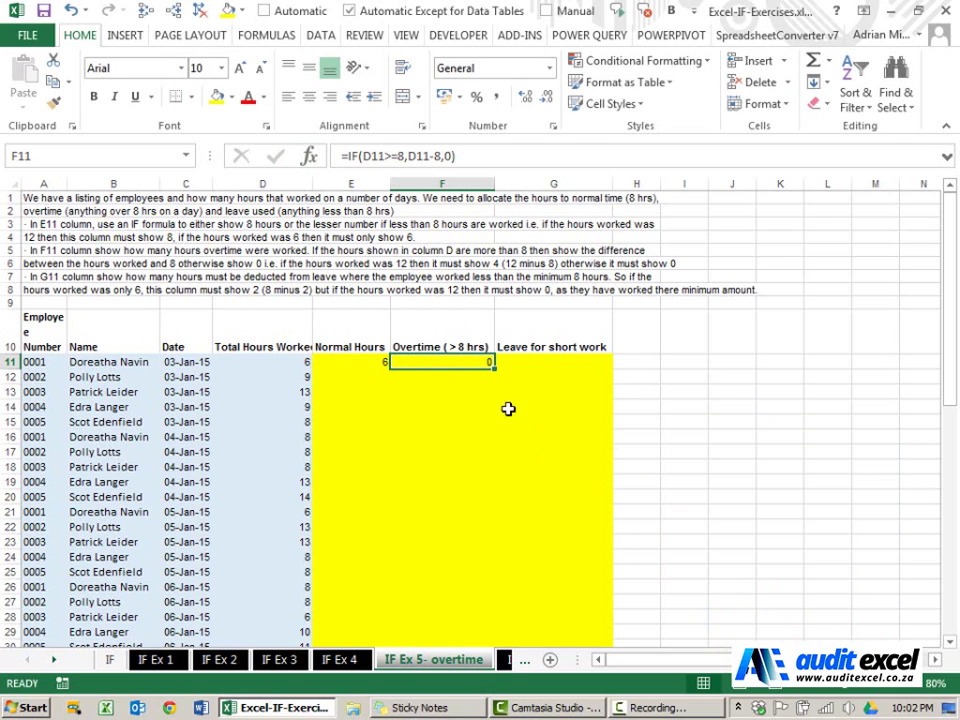
Build the G11 leave formula =IF(D11<8,8-D11,0), previewing 2 hours of short-work leave
{"action": "left_click", "coordinate": [525, 367]}
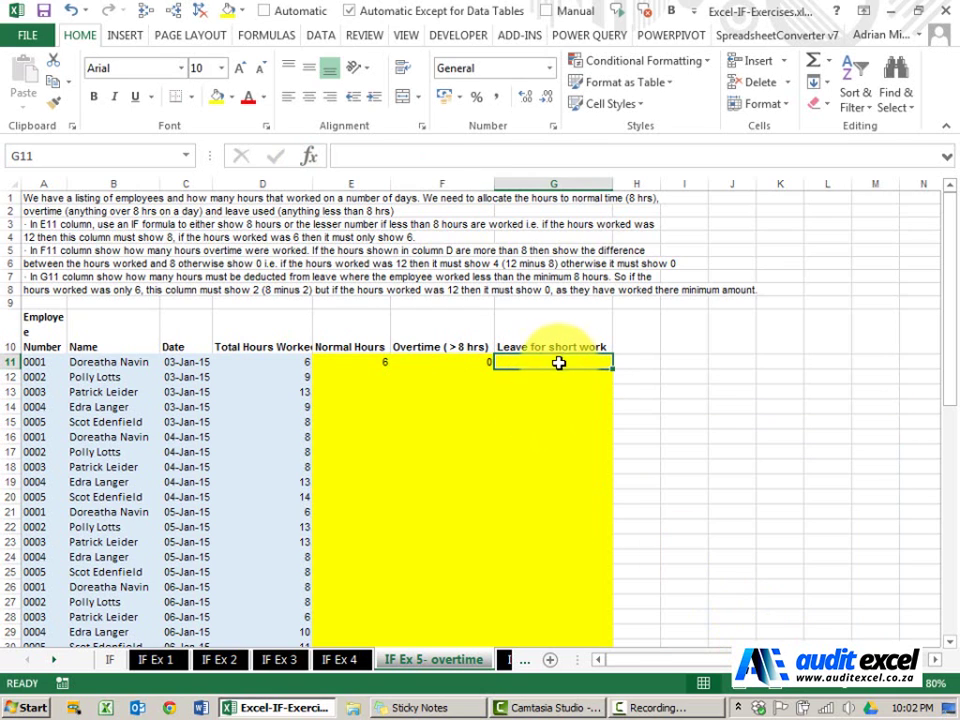
{"action": "left_click", "coordinate": [310, 156]}
{"action": "left_click", "coordinate": [580, 538]}
{"action": "key", "text": "i"}
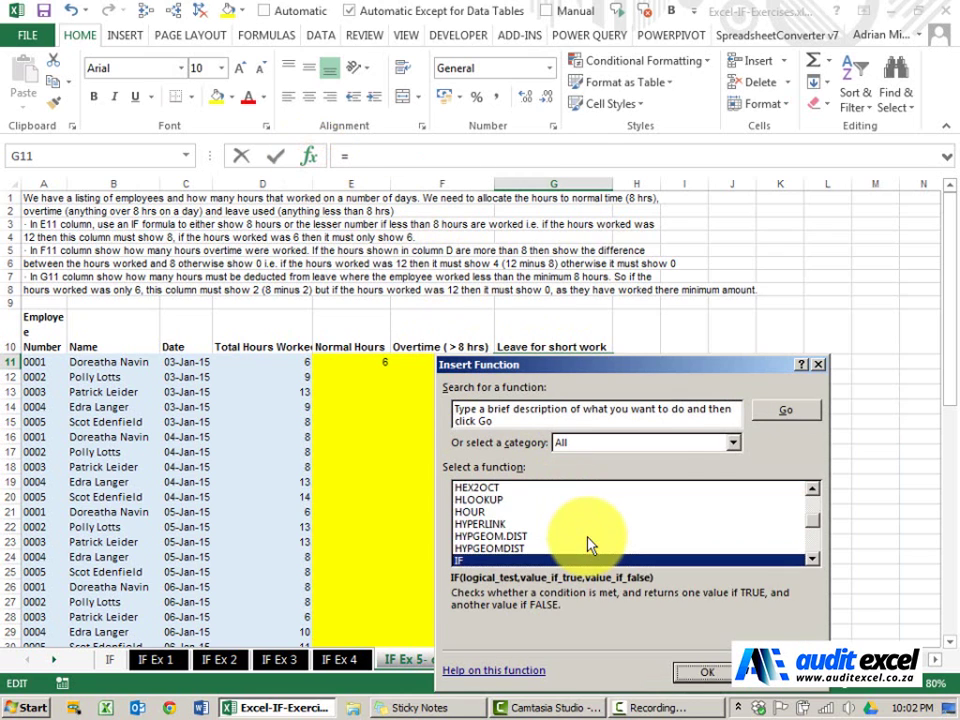
{"action": "key", "text": "Return"}
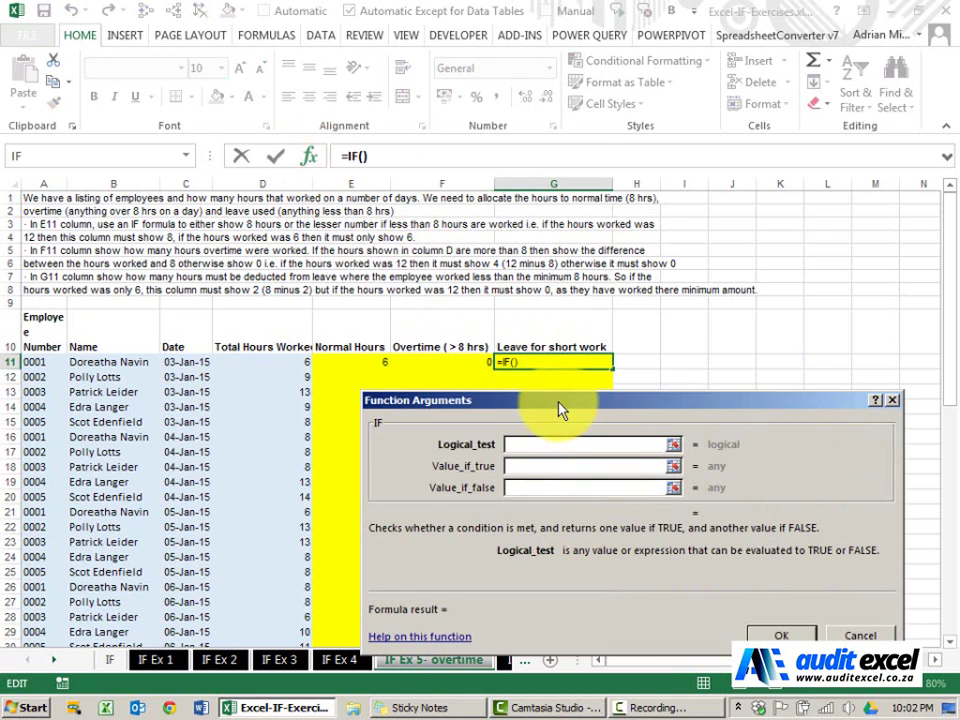
{"action": "left_click", "coordinate": [284, 361]}
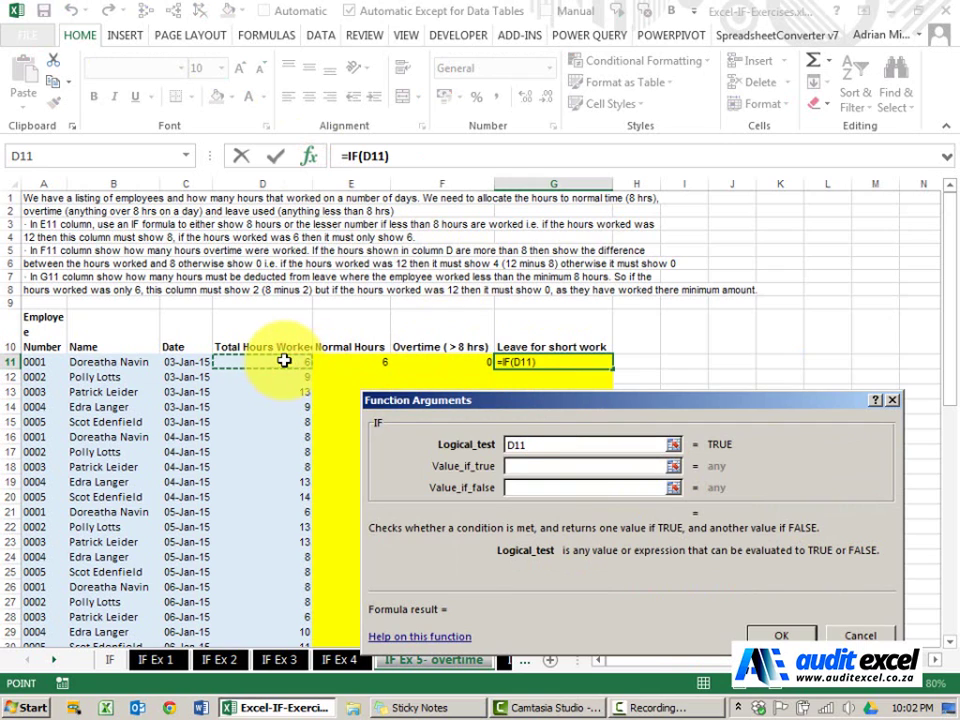
{"action": "left_click", "coordinate": [565, 444]}
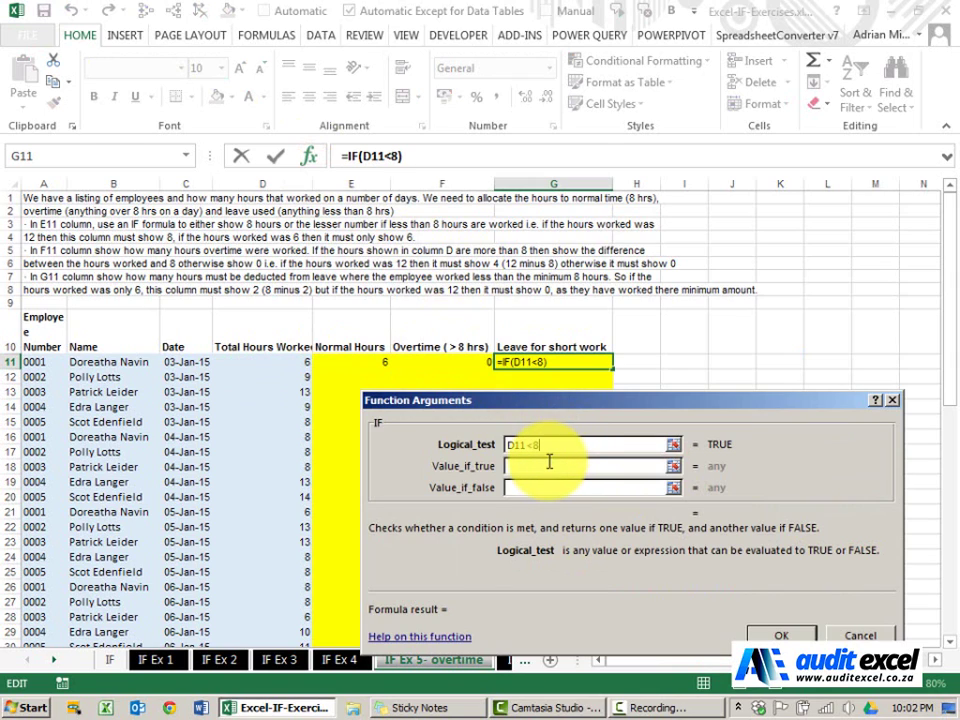
{"action": "left_click", "coordinate": [549, 463]}
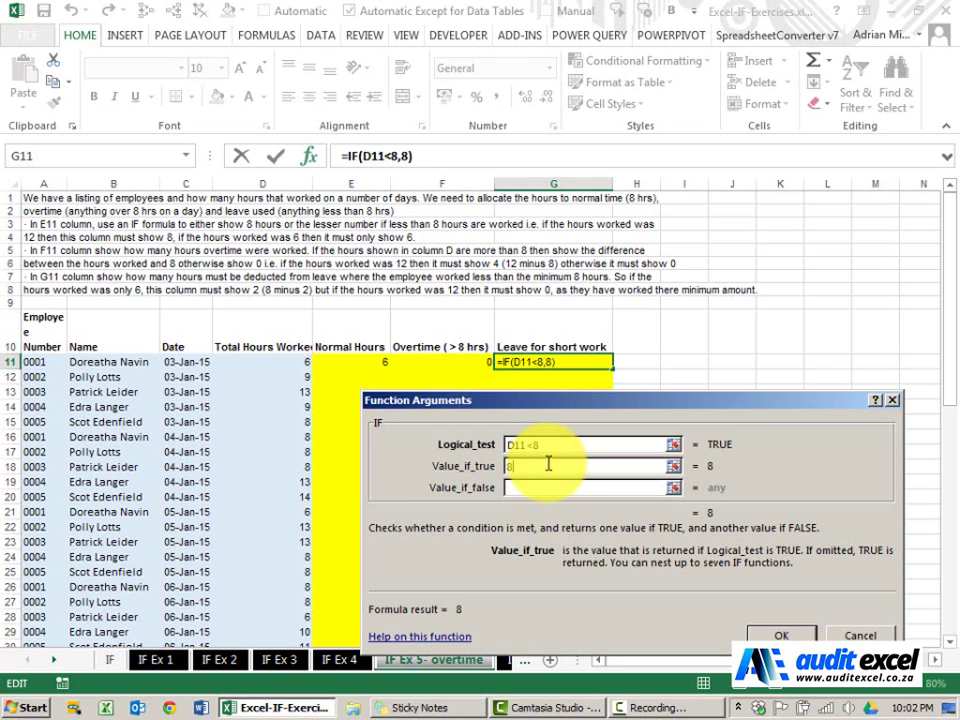
{"action": "type", "text": "8-"}
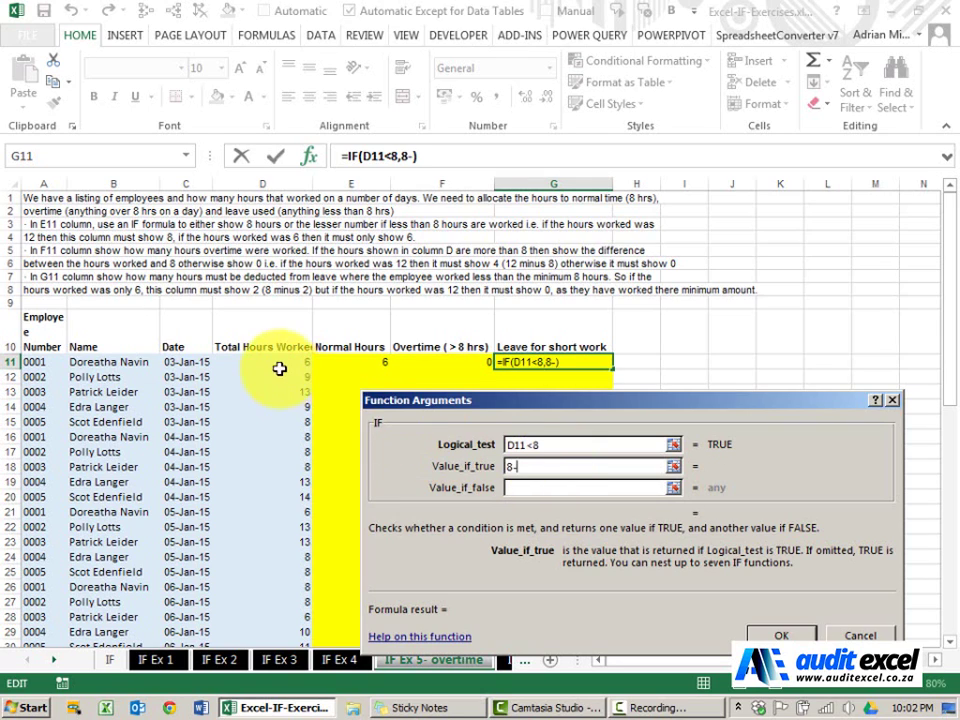
{"action": "left_click", "coordinate": [278, 364]}
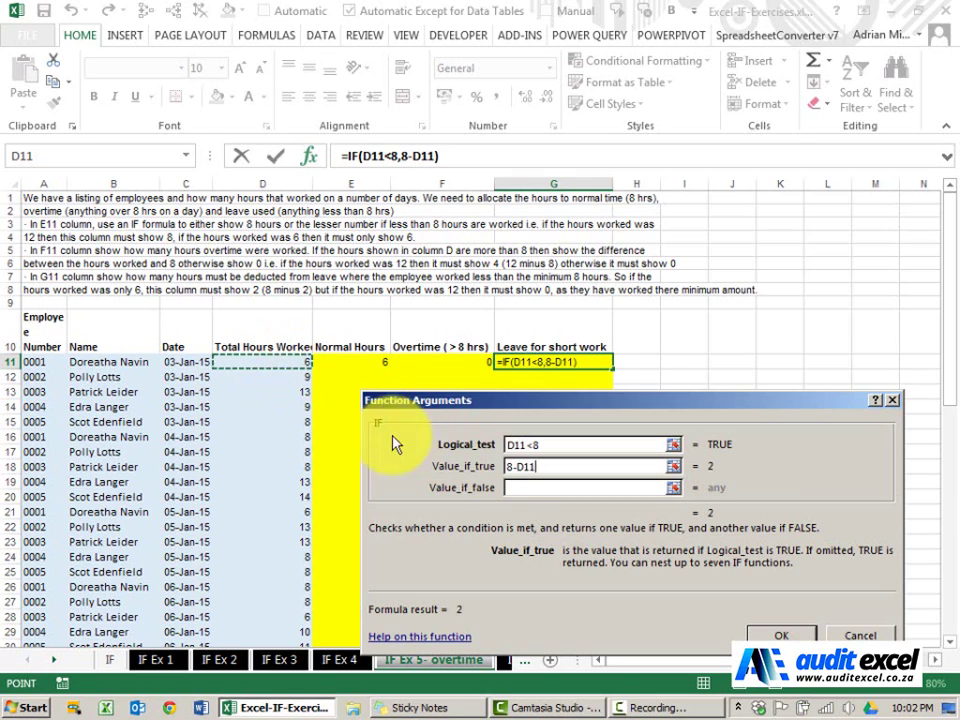
{"action": "left_click", "coordinate": [512, 489]}
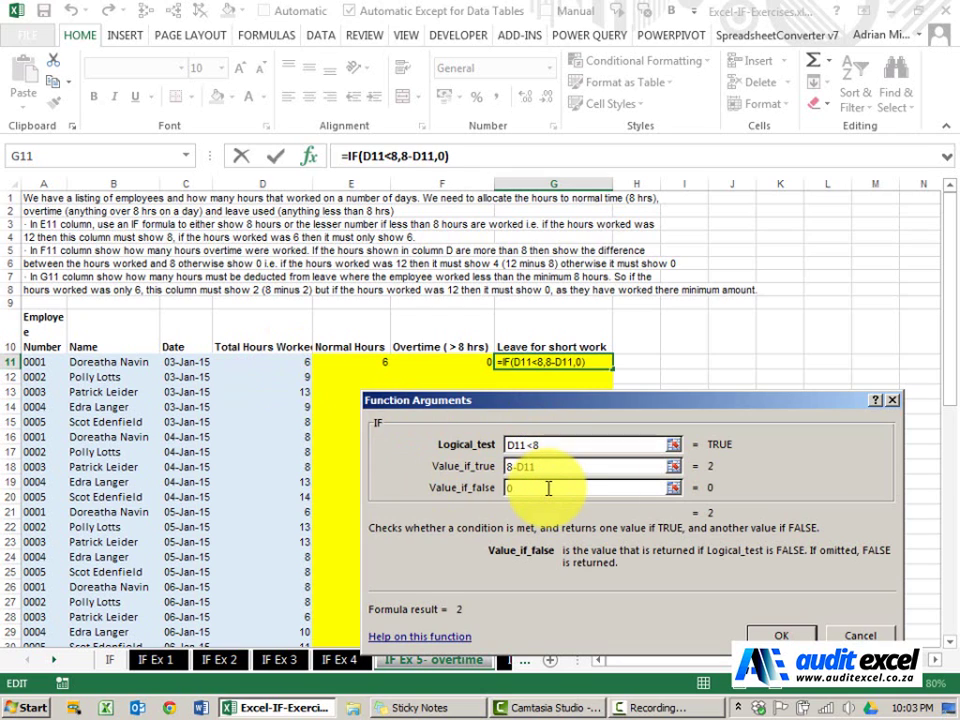
Confirm G11, then fill E11:G11 down through row 60, giving overtime 90 and leave 14
{"action": "left_click", "coordinate": [775, 634]}
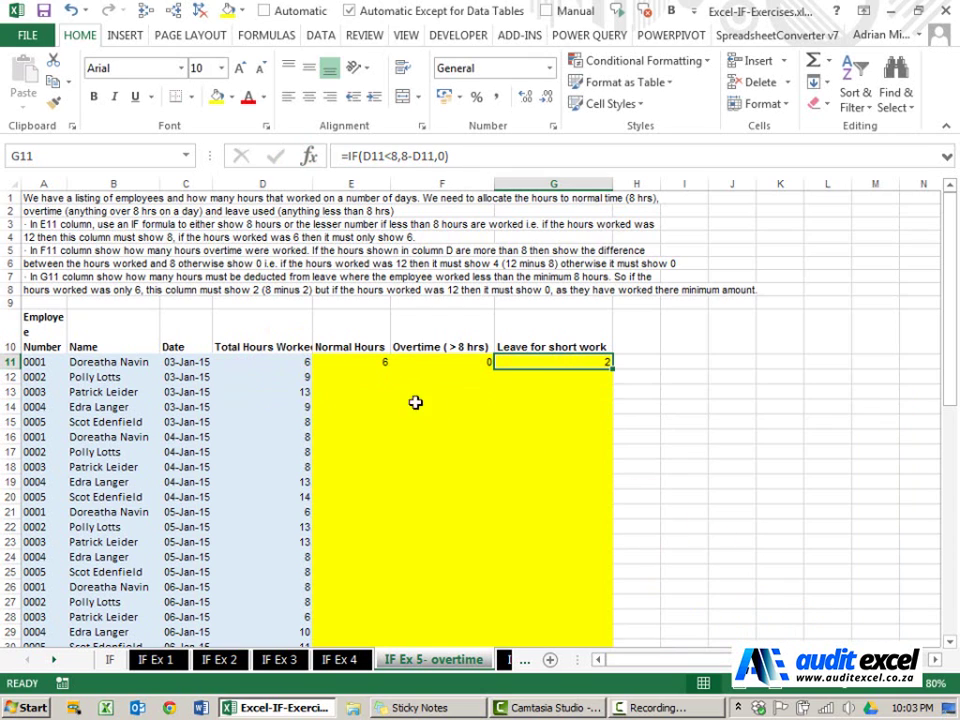
{"action": "left_click_drag", "start_coordinate": [353, 361], "coordinate": [620, 372]}
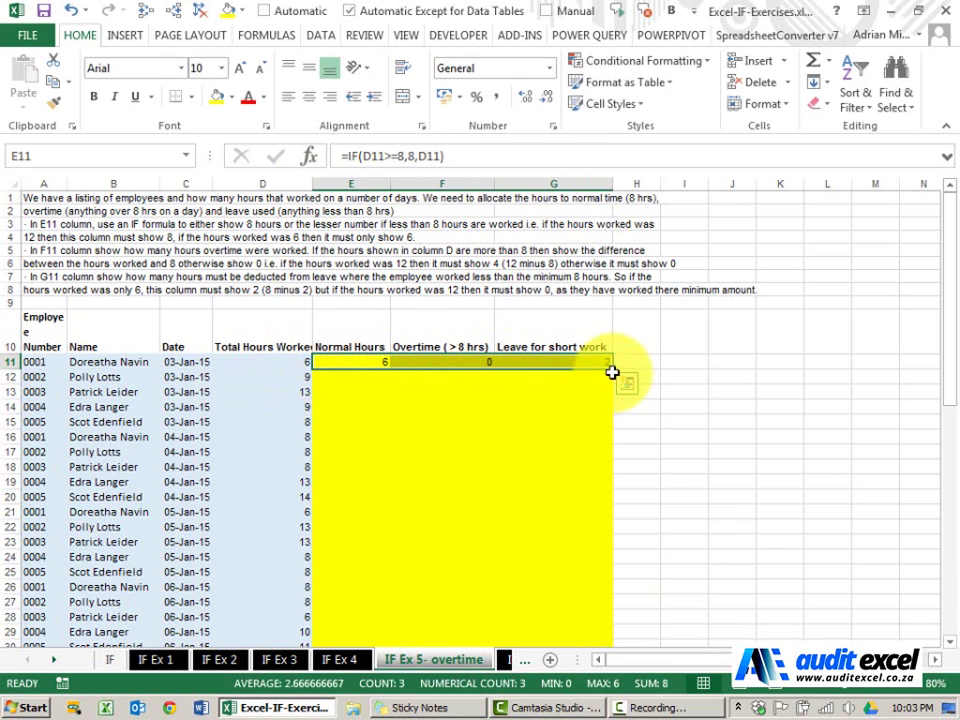
{"action": "double_click", "coordinate": [613, 370]}
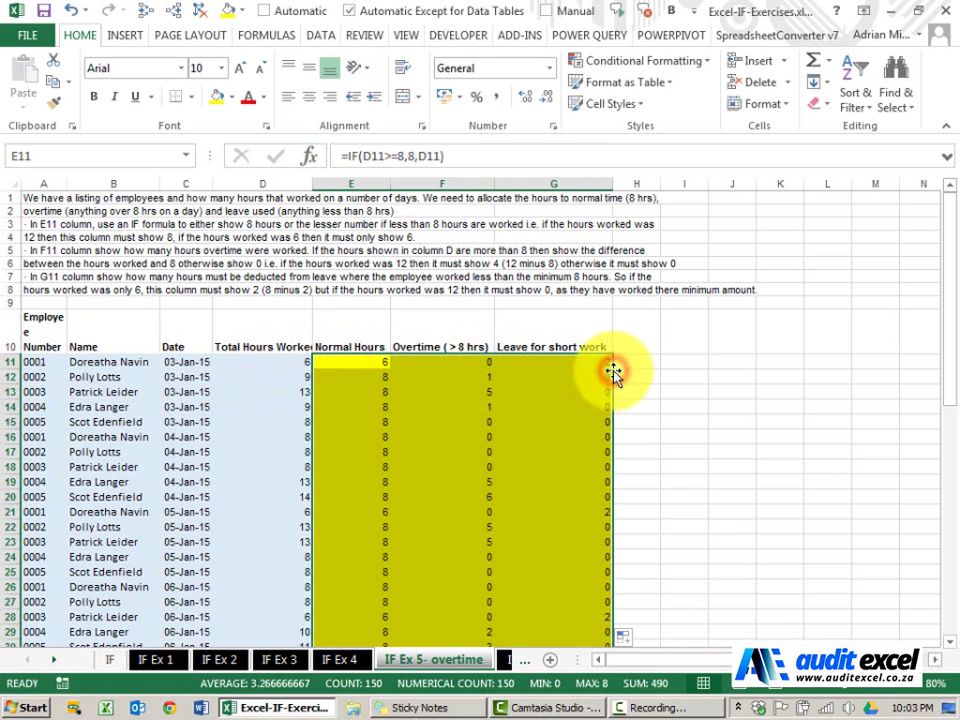
{"action": "scroll", "coordinate": [565, 408], "scroll_direction": "down", "scroll_amount": 1}
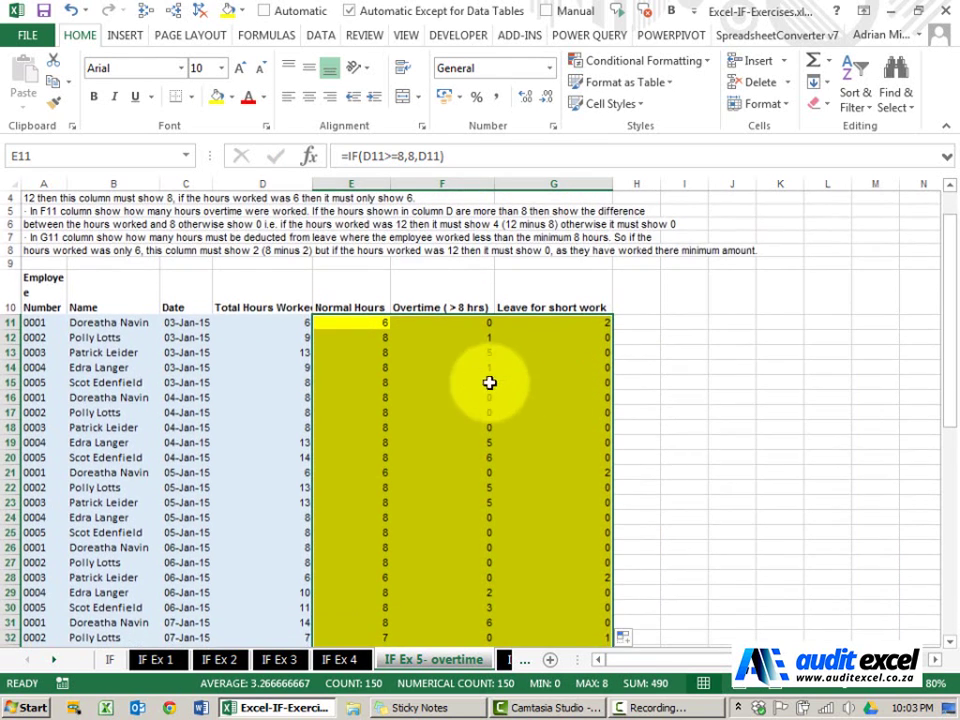
{"action": "left_click", "coordinate": [381, 352]}
{"action": "left_click", "coordinate": [462, 352]}
{"action": "scroll", "coordinate": [464, 440], "scroll_direction": "down", "scroll_amount": 12}
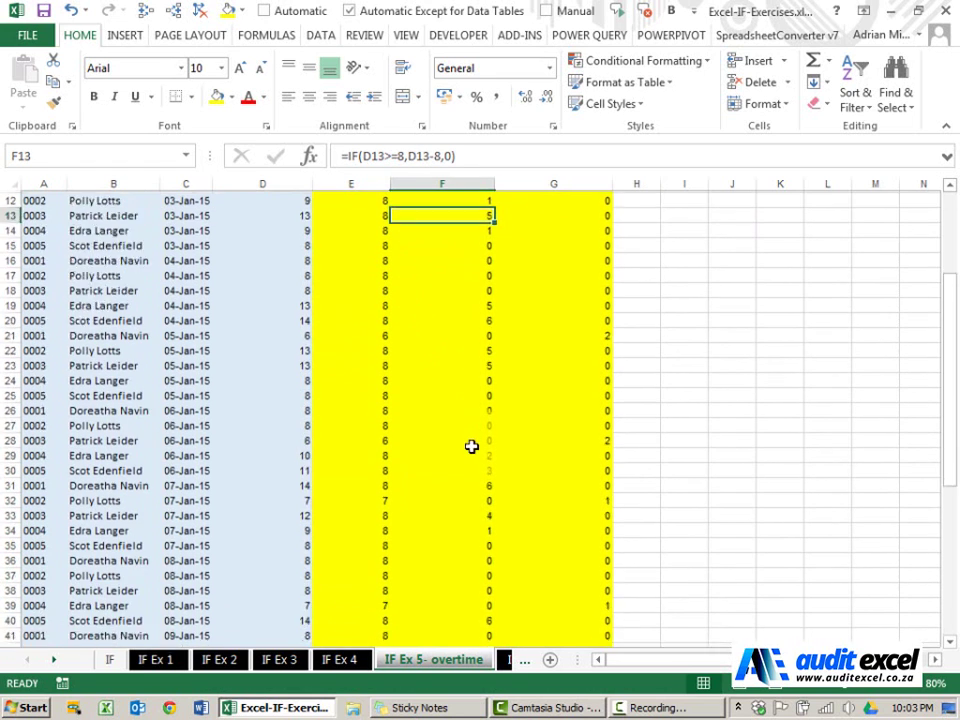
{"action": "scroll", "coordinate": [464, 448], "scroll_direction": "down", "scroll_amount": 1}
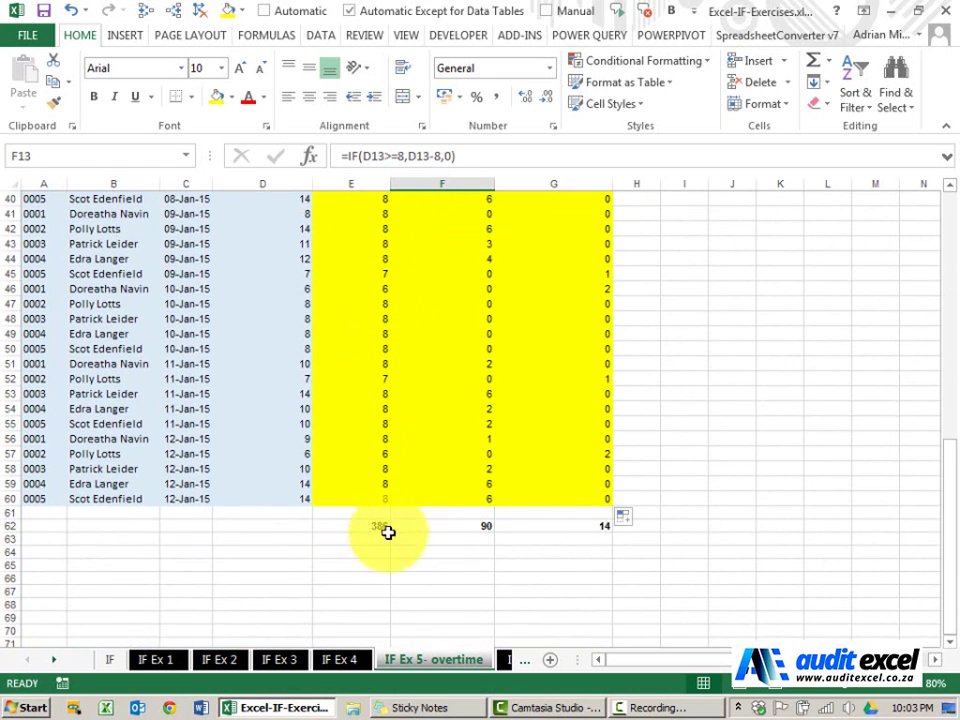